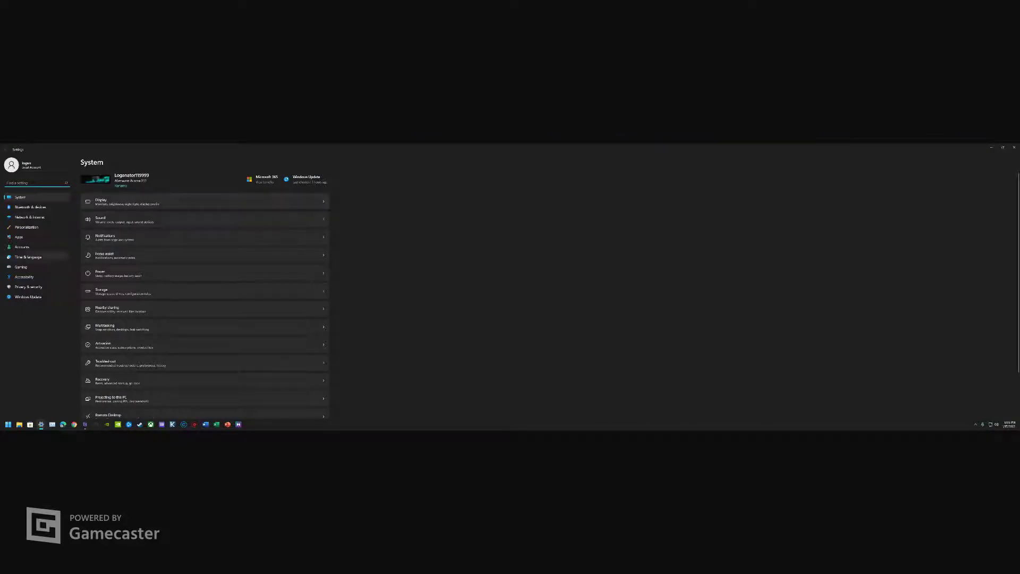
# Open the Apps category from the Windows Settings sidebar.
pyautogui.click(24, 237)
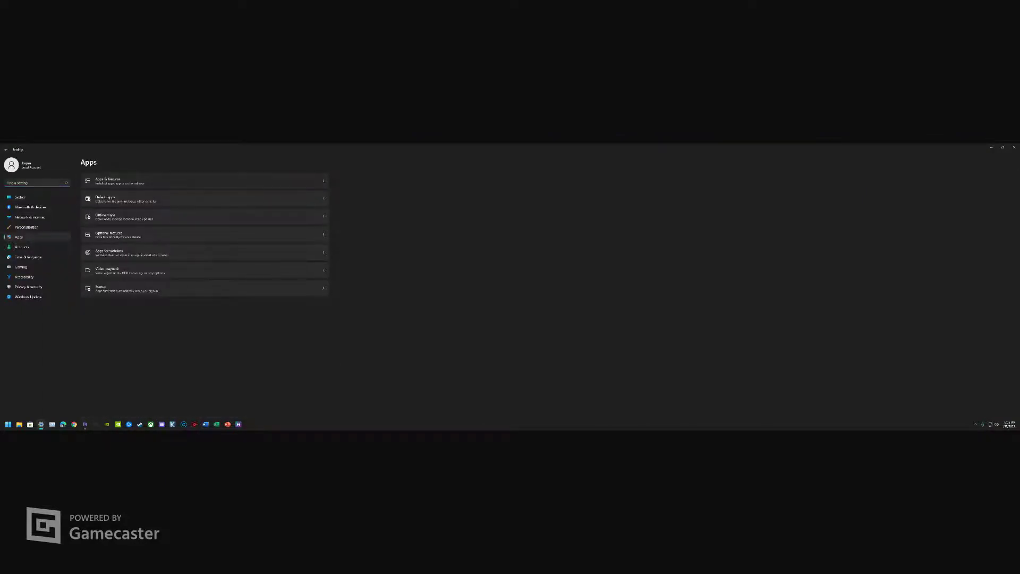
# Open Apps & features and scroll the installed-app list down to the Alienware entries.
pyautogui.click(205, 180)
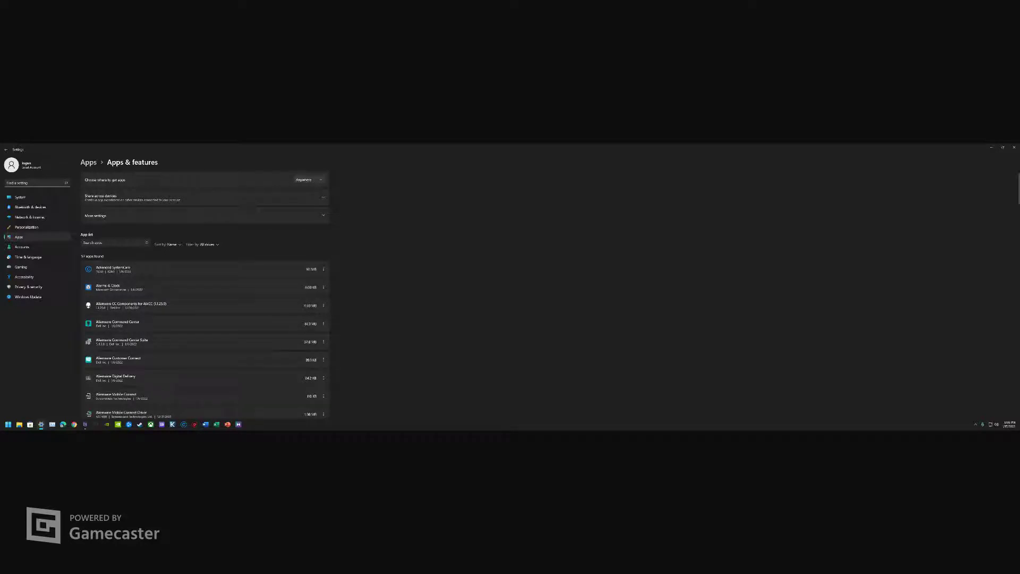
pyautogui.scroll(-3, 205, 293)
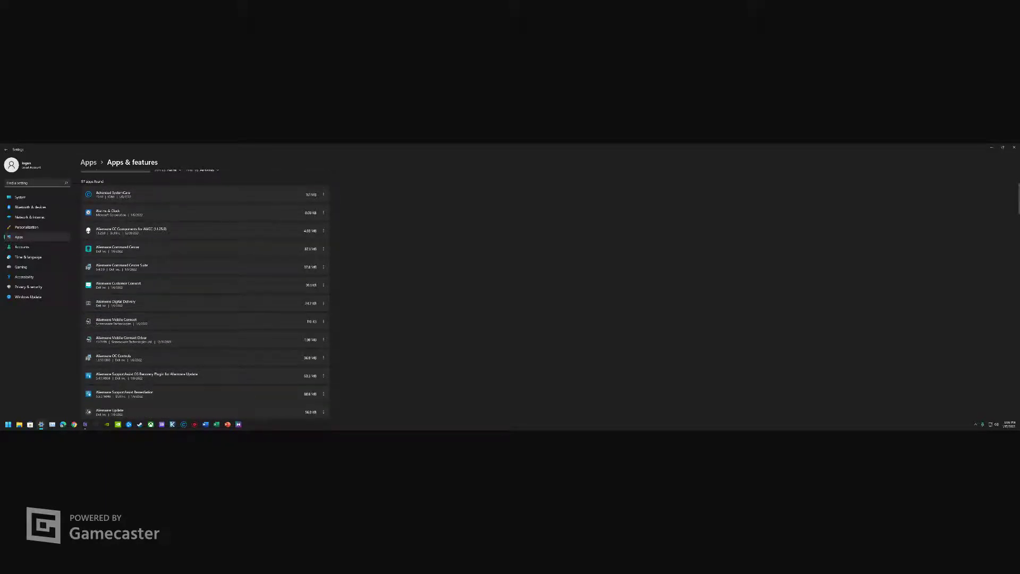
pyautogui.scroll(-3, 205, 293)
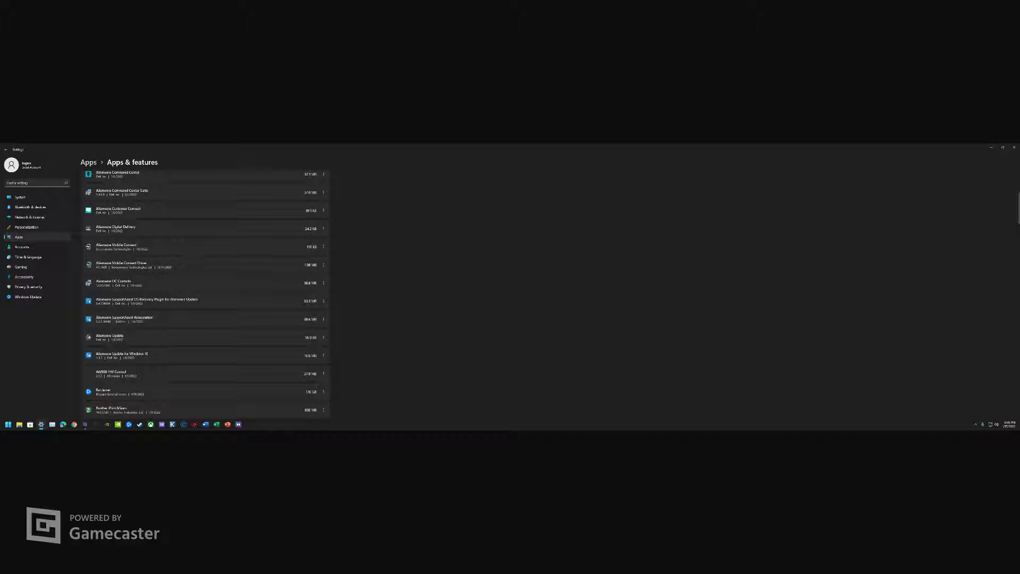
# Close Settings and open a maximized File Explorer window.
pyautogui.click(1013, 147)
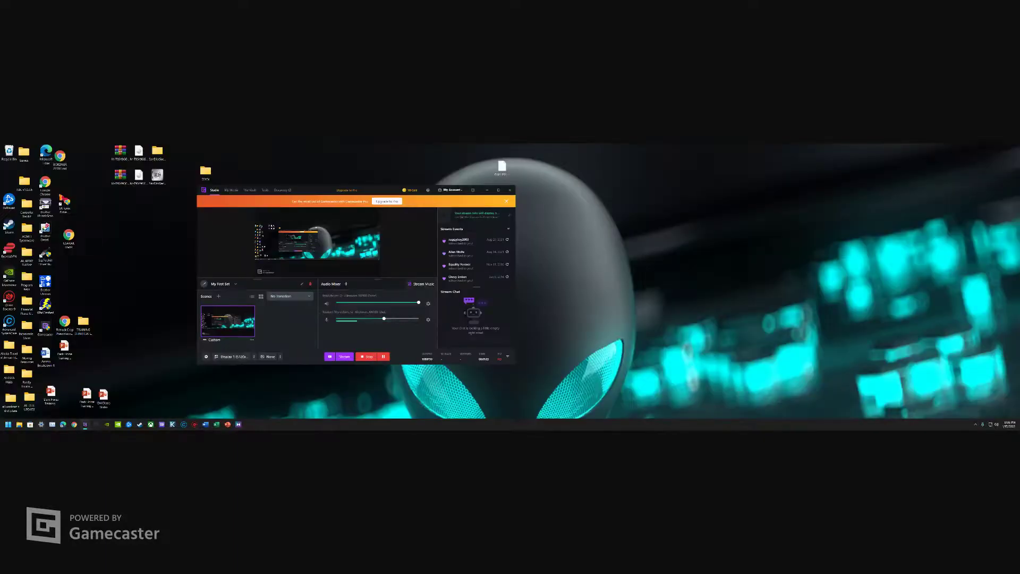
pyautogui.click(19, 424)
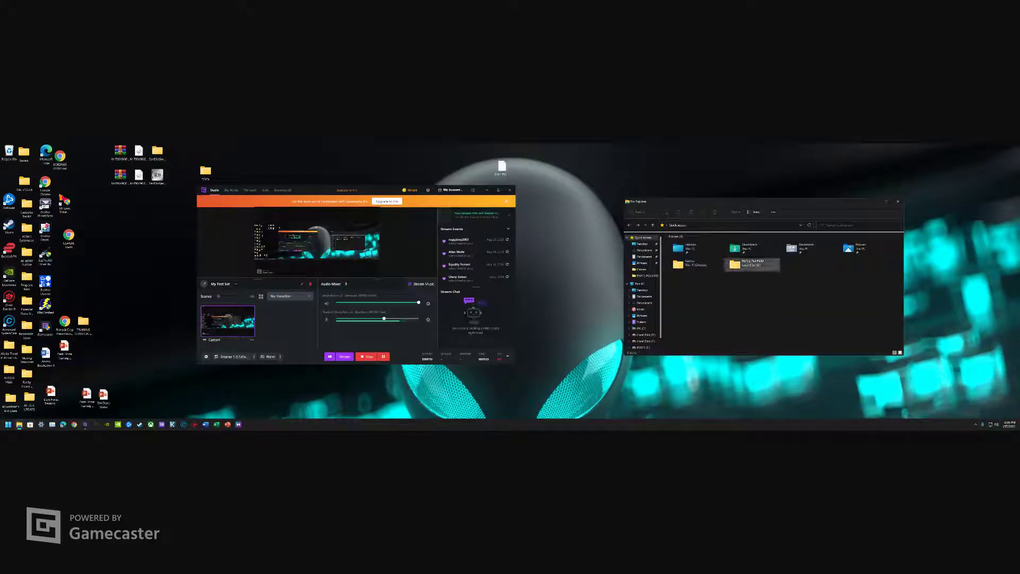
pyautogui.click(886, 202)
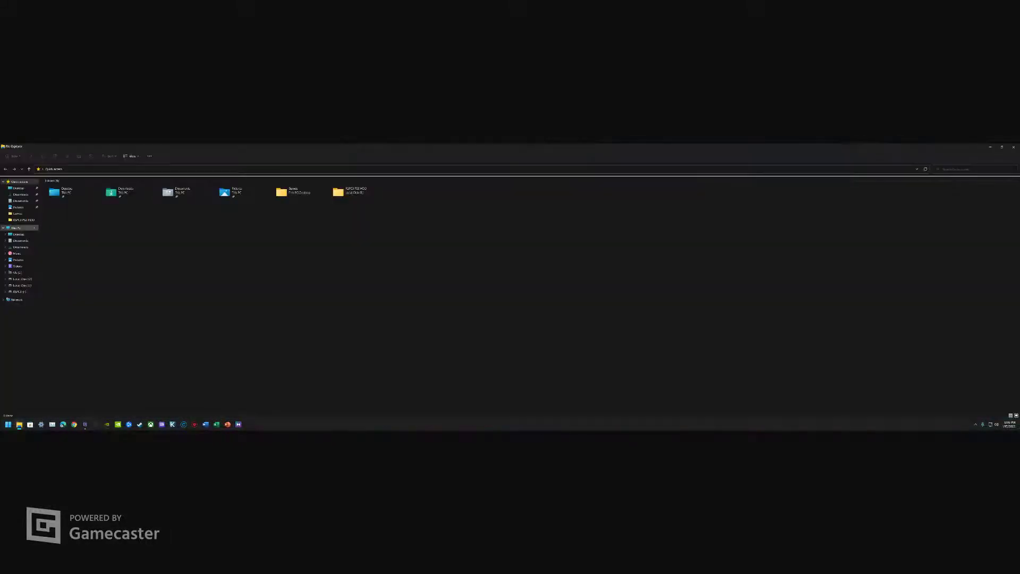
# Open the OS (C:) drive from This PC, glancing at the View options without changes.
pyautogui.click(16, 227)
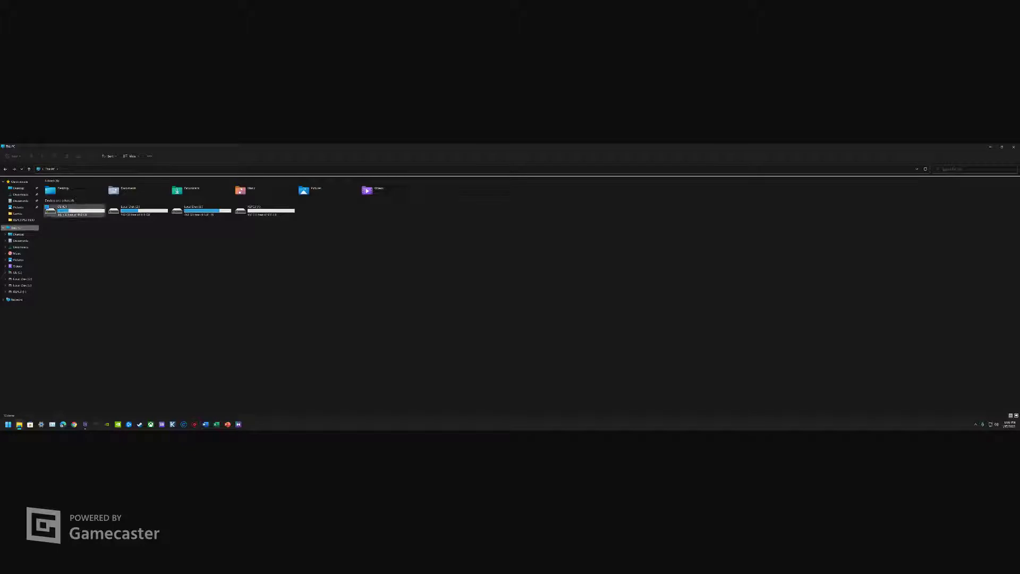
pyautogui.doubleClick(74, 211)
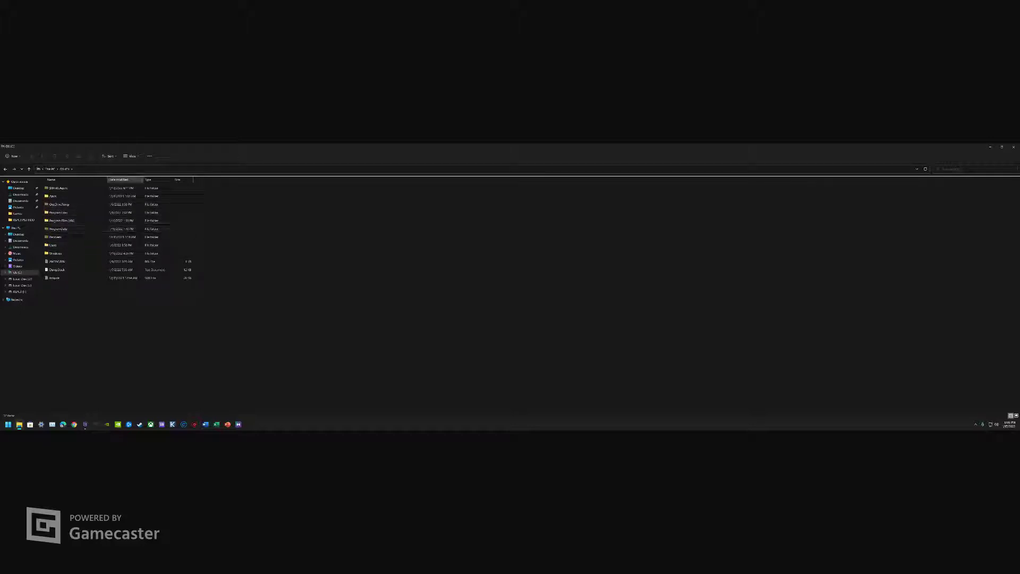
pyautogui.click(131, 155)
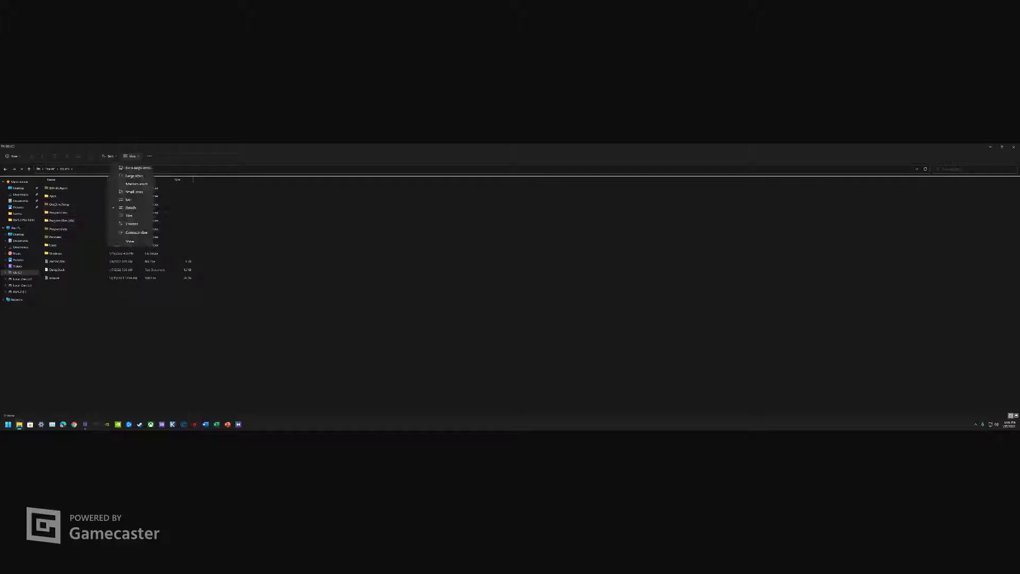
pyautogui.moveTo(133, 241)
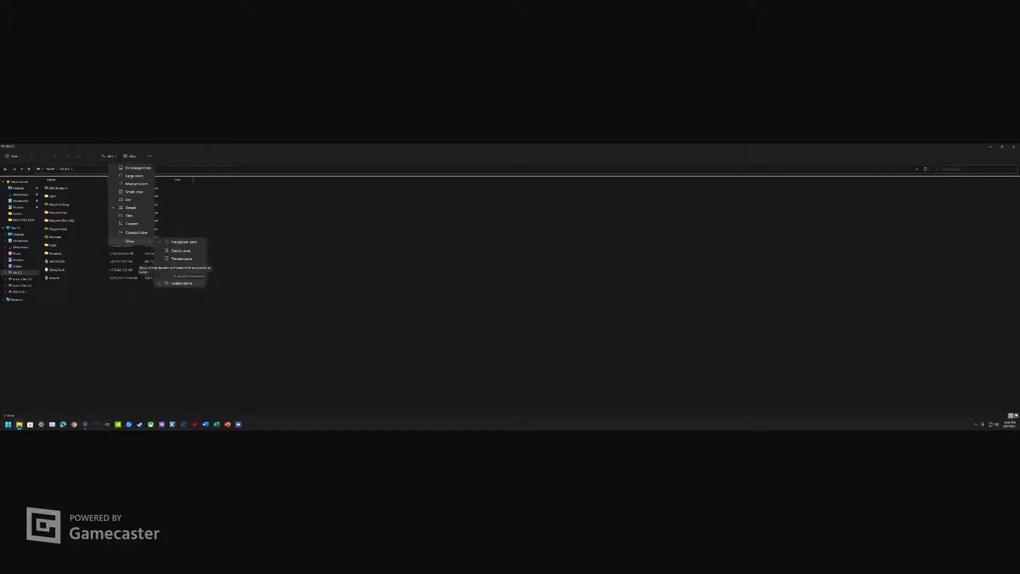
pyautogui.click(33, 247)
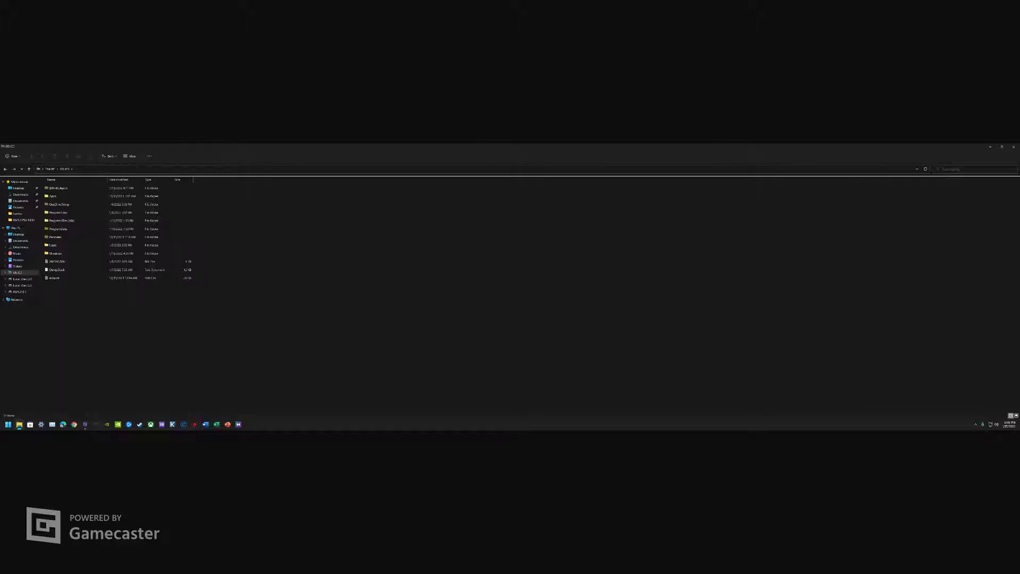
# Open ProgramData on C: and bring up the Alienware folder's context menu.
pyautogui.click(58, 229)
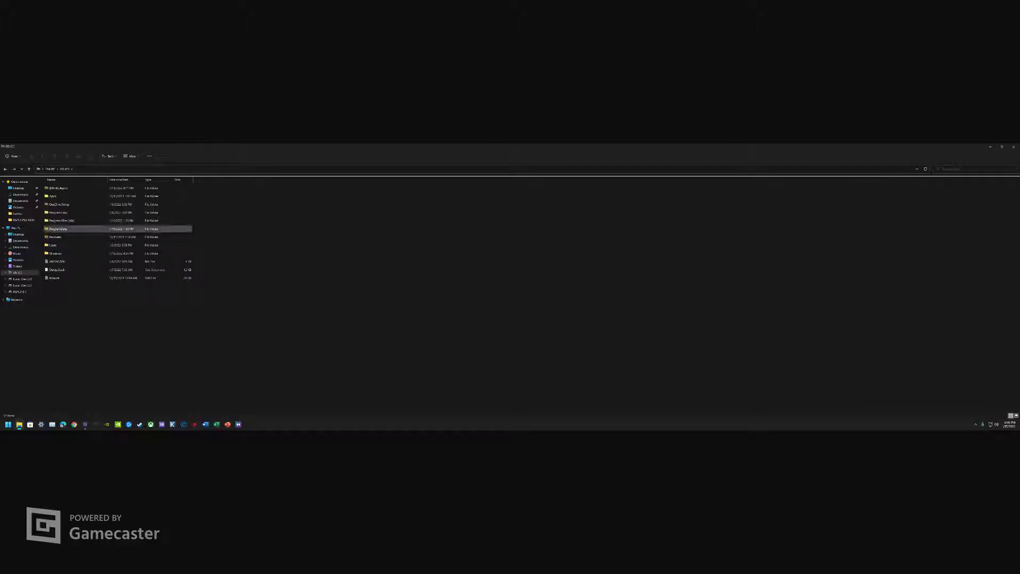
pyautogui.doubleClick(59, 229)
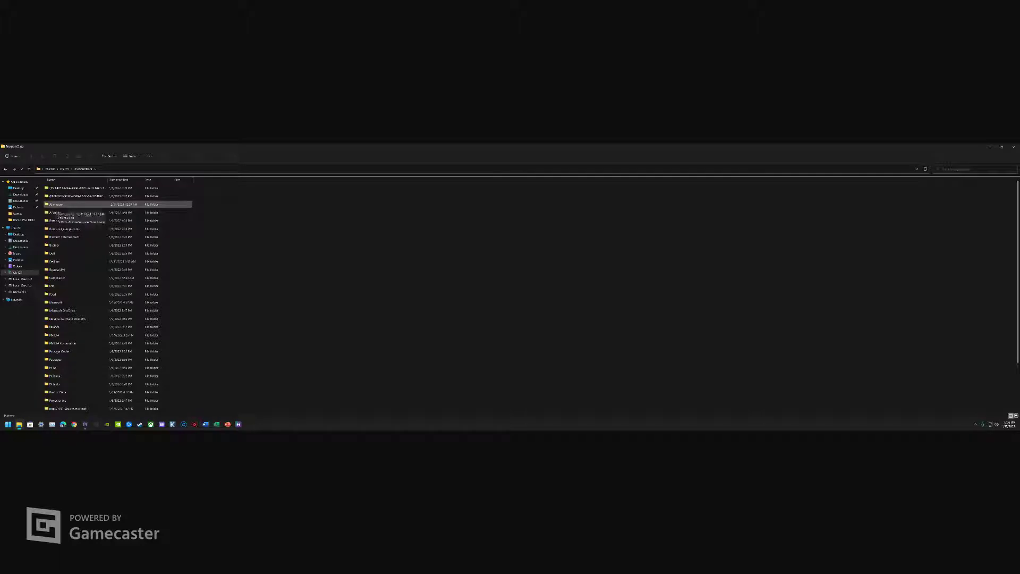
pyautogui.rightClick(59, 206)
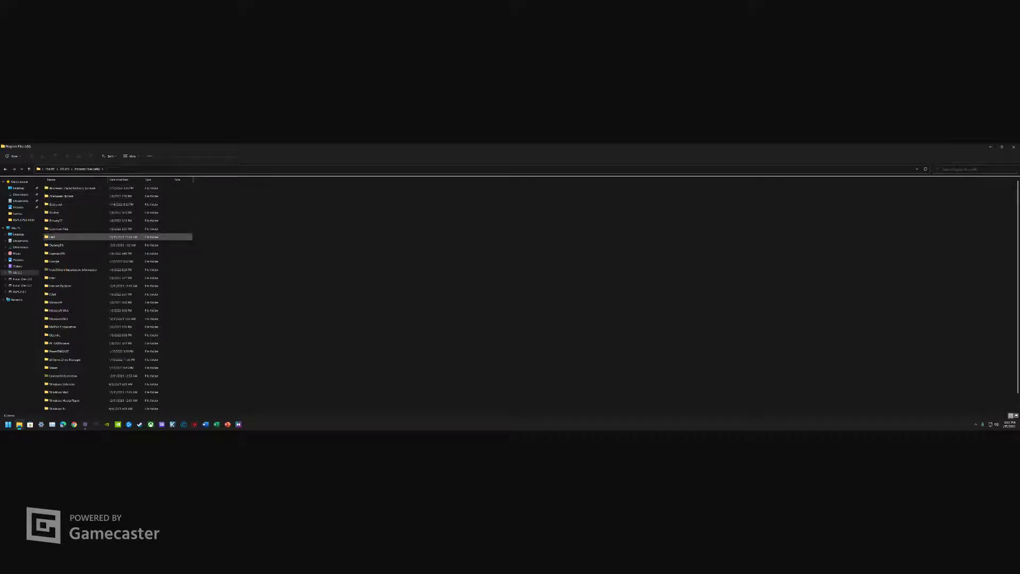
# Look inside the Dell and Common Files folders in Program Files (x86).
pyautogui.doubleClick(52, 237)
pyautogui.click(5, 169)
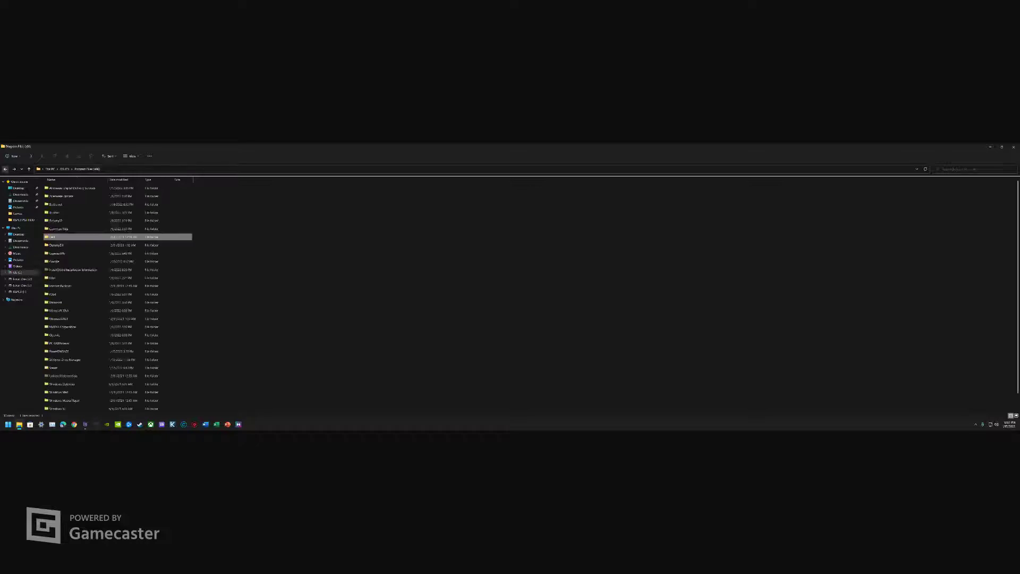
pyautogui.doubleClick(58, 229)
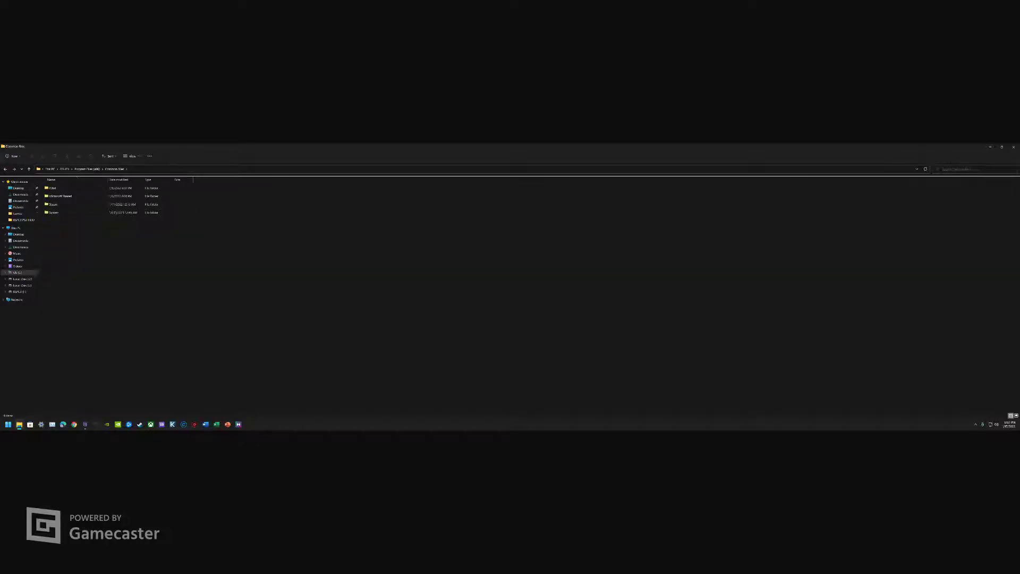
pyautogui.click(6, 169)
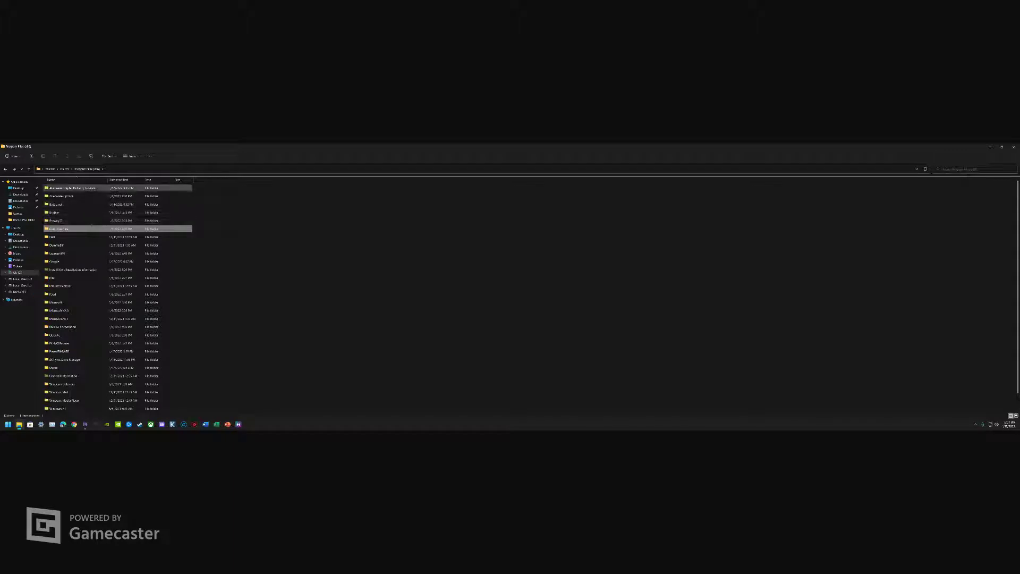
# Check the Alienware Update and Alienware Digital Delivery Services folders, then open Program Files.
pyautogui.click(136, 197)
pyautogui.doubleClick(136, 198)
pyautogui.click(6, 170)
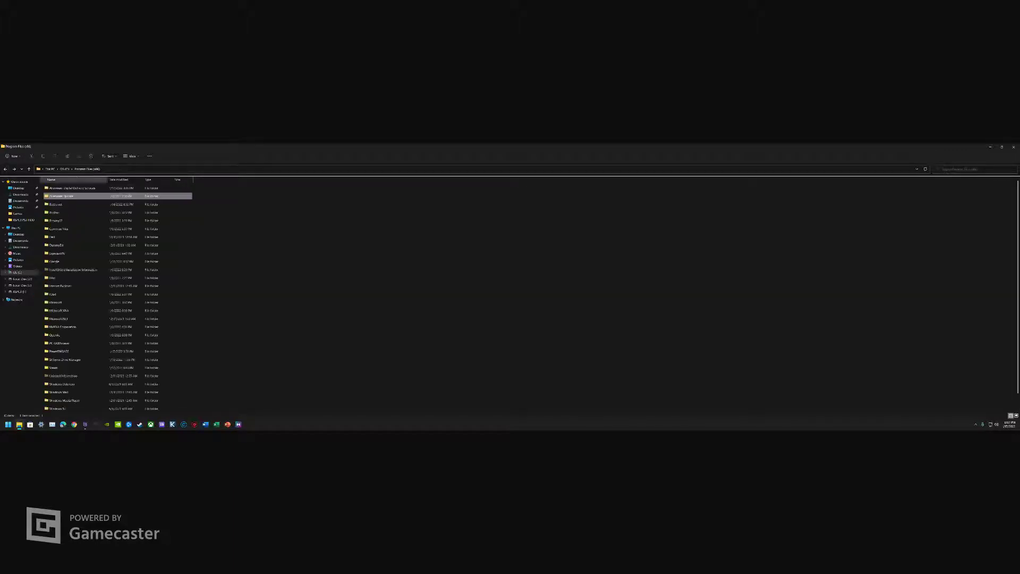
pyautogui.doubleClick(122, 188)
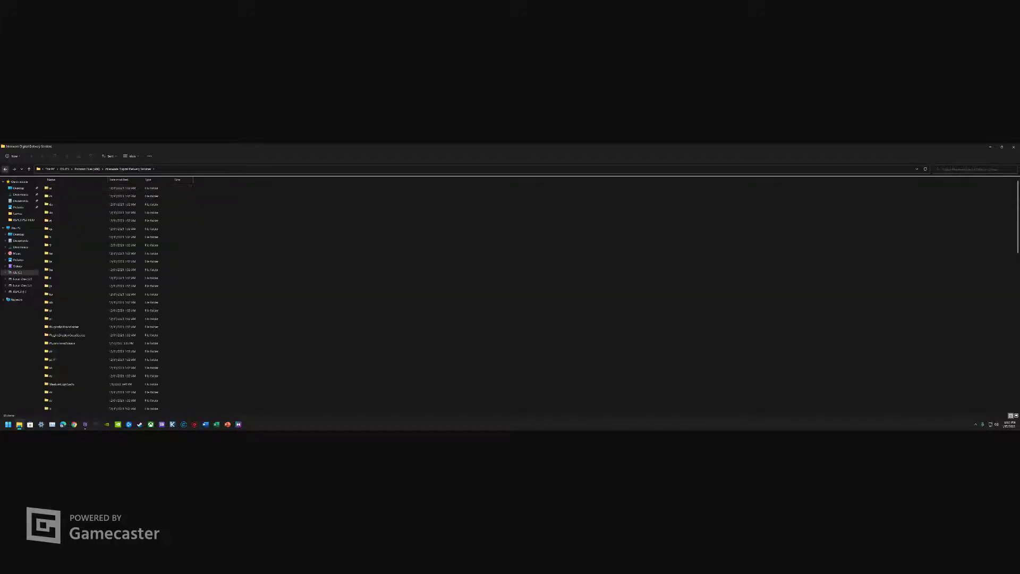
pyautogui.click(5, 169)
pyautogui.click(5, 169)
pyautogui.doubleClick(107, 212)
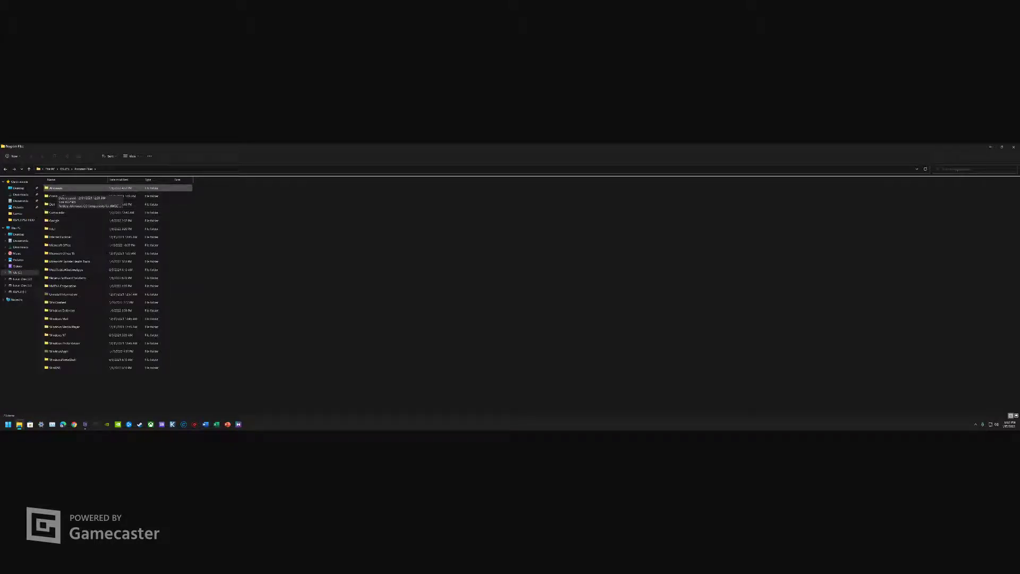
# Inspect the Alienware, Dell and Common Files folders in Program Files.
pyautogui.doubleClick(55, 188)
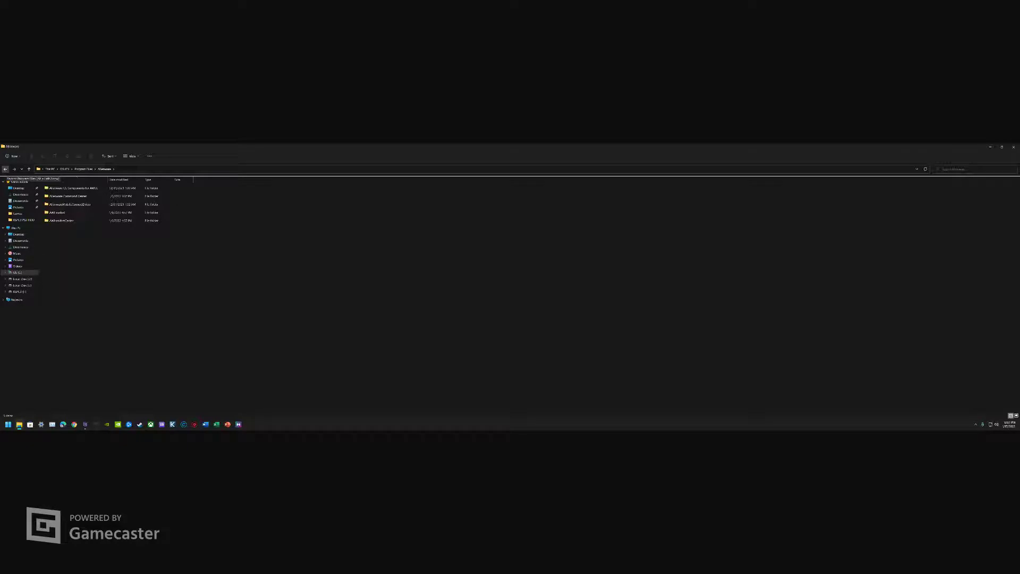
pyautogui.click(5, 169)
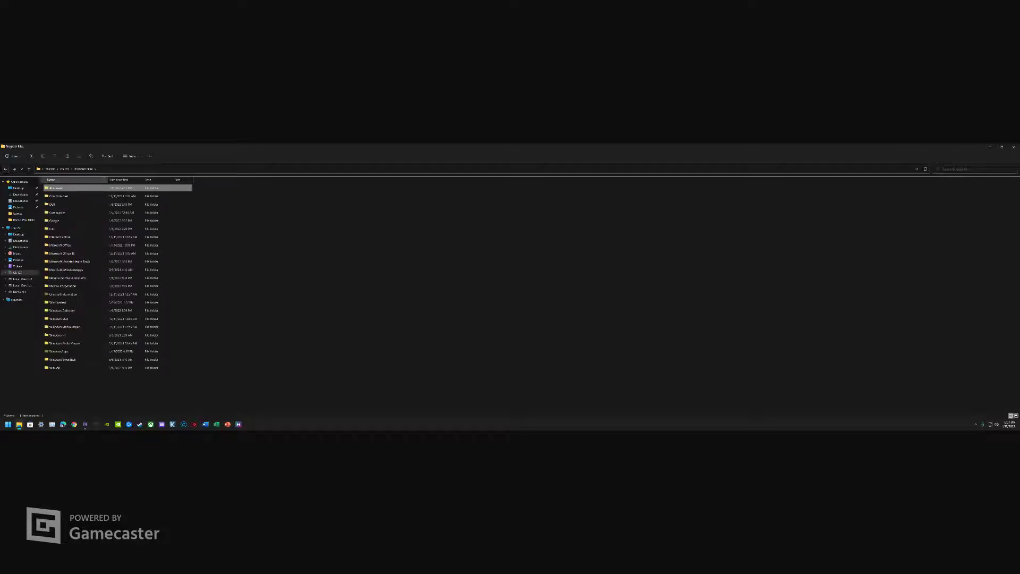
pyautogui.doubleClick(53, 204)
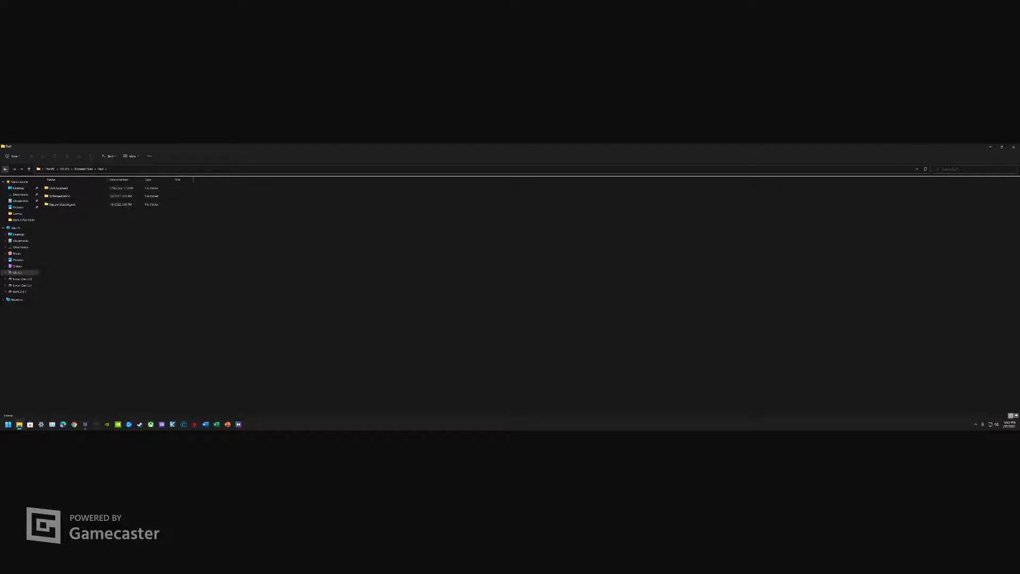
pyautogui.click(5, 169)
pyautogui.doubleClick(58, 196)
pyautogui.click(5, 169)
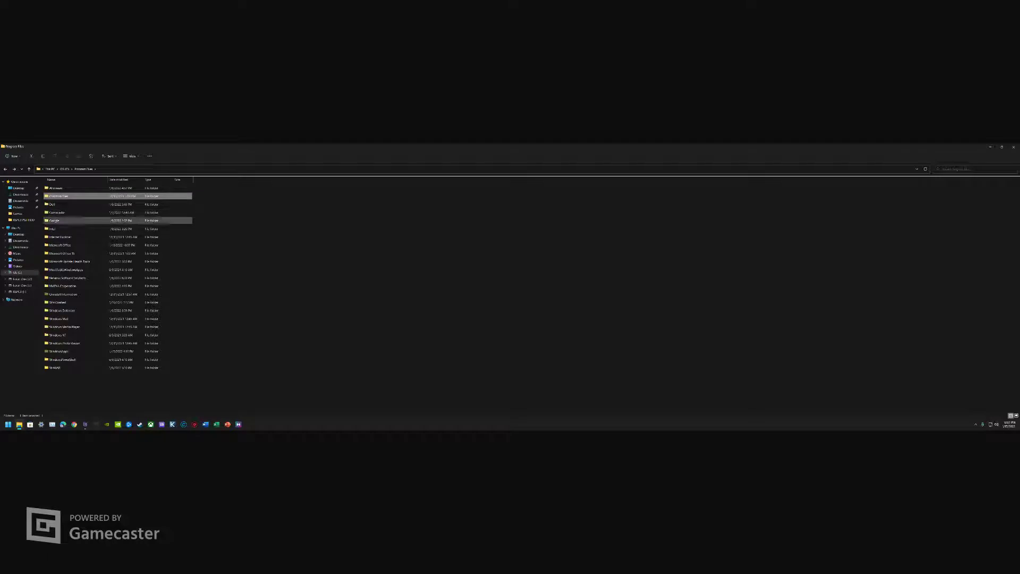
# Check the Alienware folder's context menu and C:\Apps, then close File Explorer.
pyautogui.rightClick(60, 189)
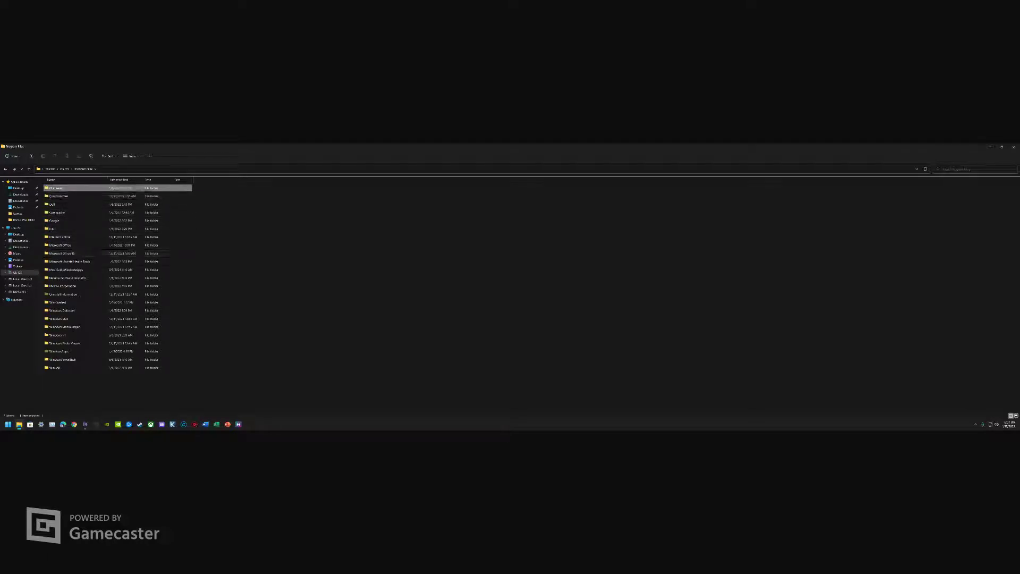
pyautogui.click(229, 281)
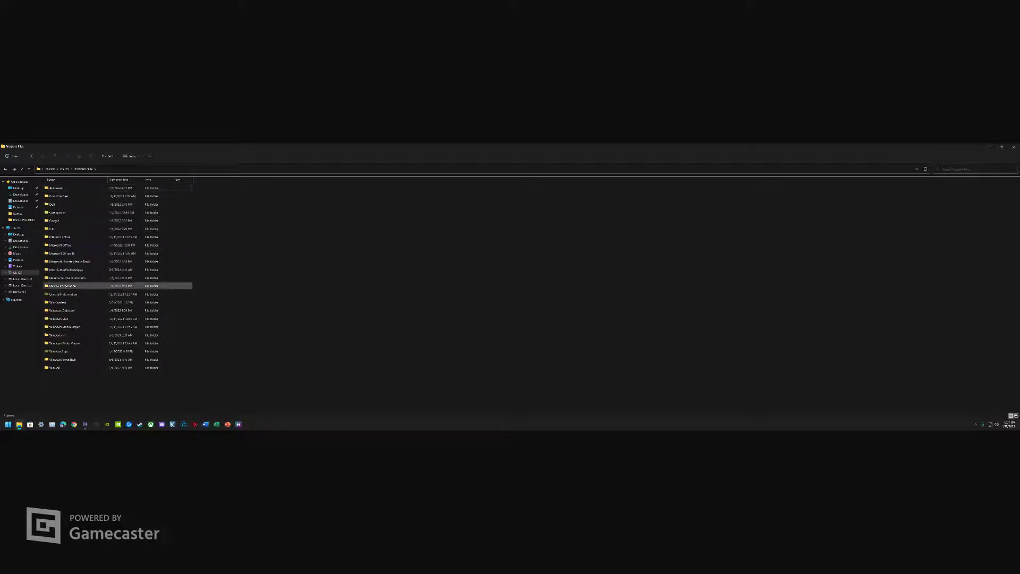
pyautogui.click(5, 169)
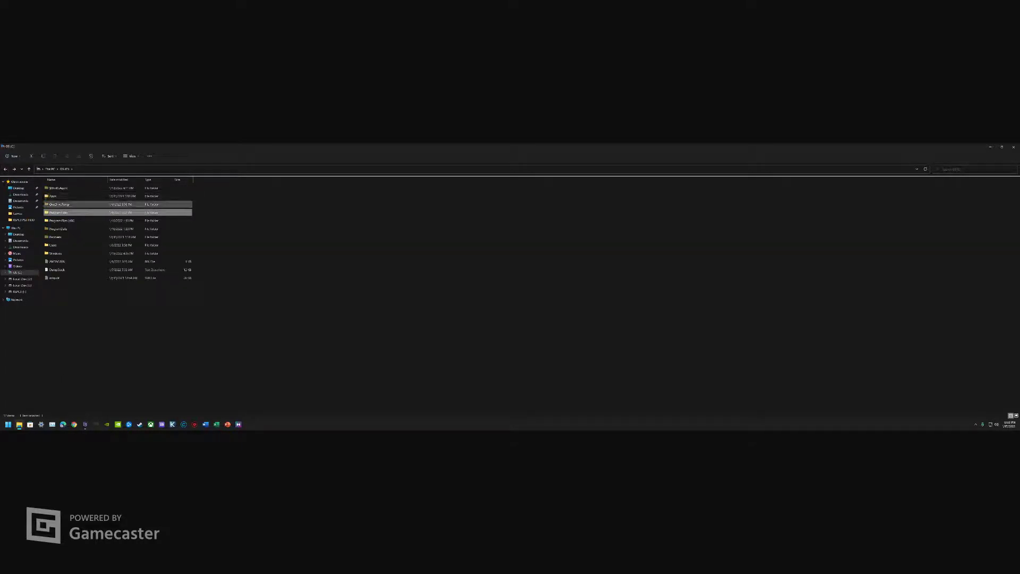
pyautogui.doubleClick(58, 196)
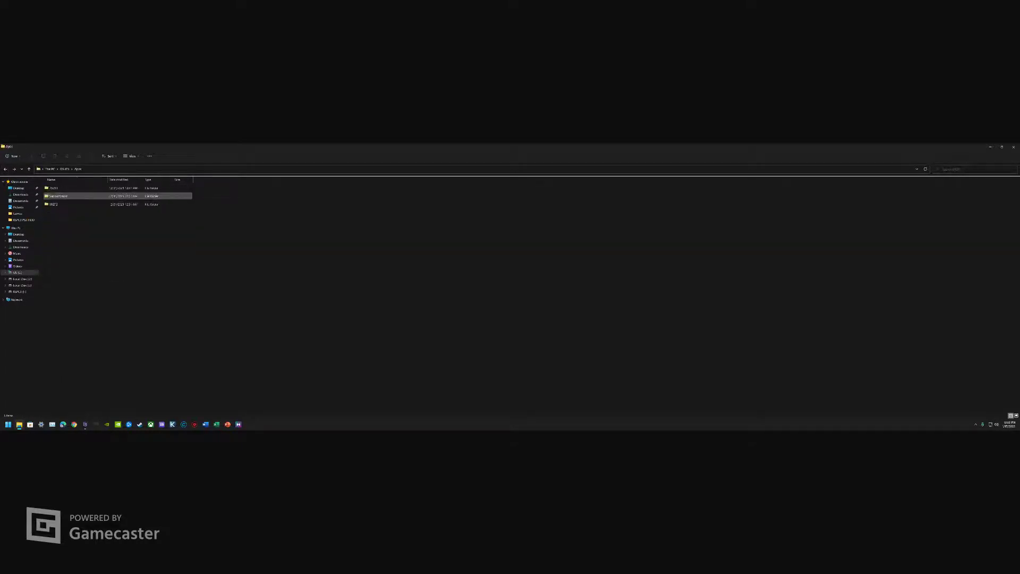
pyautogui.click(5, 169)
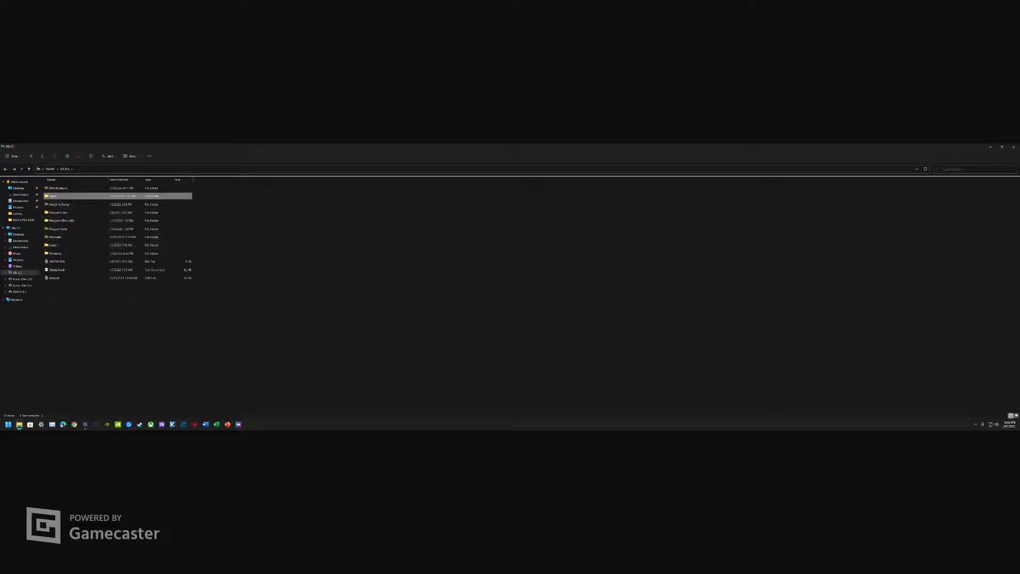
pyautogui.click(1013, 147)
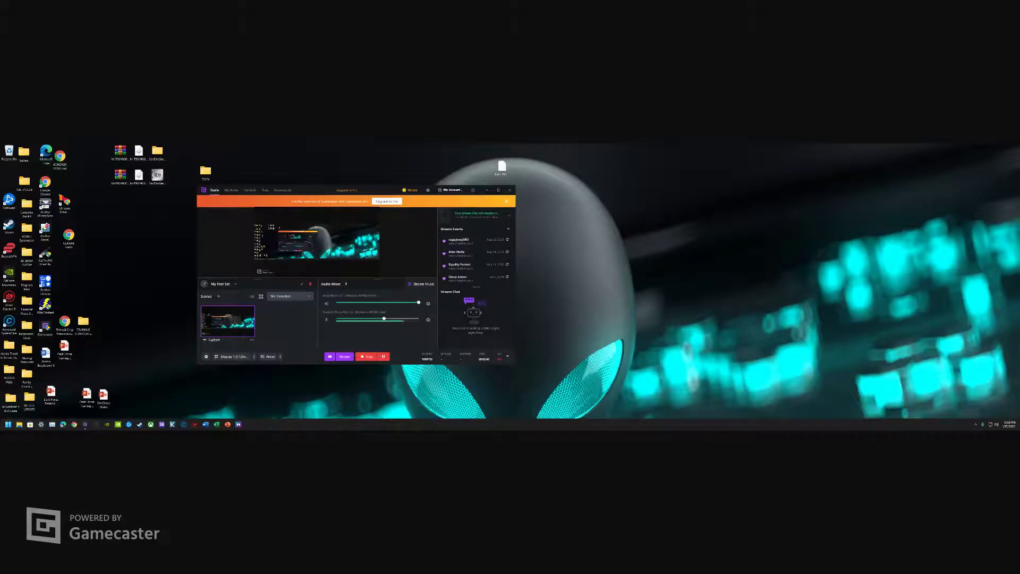
# Search the Start menu for 'hkey' to find Registry Editor.
pyautogui.click(8, 424)
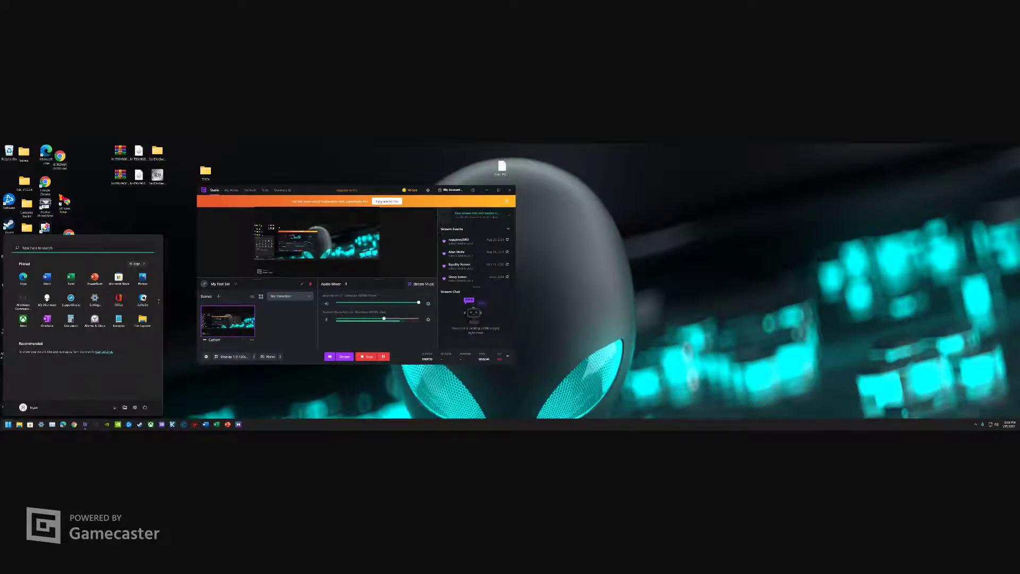
pyautogui.click(37, 248)
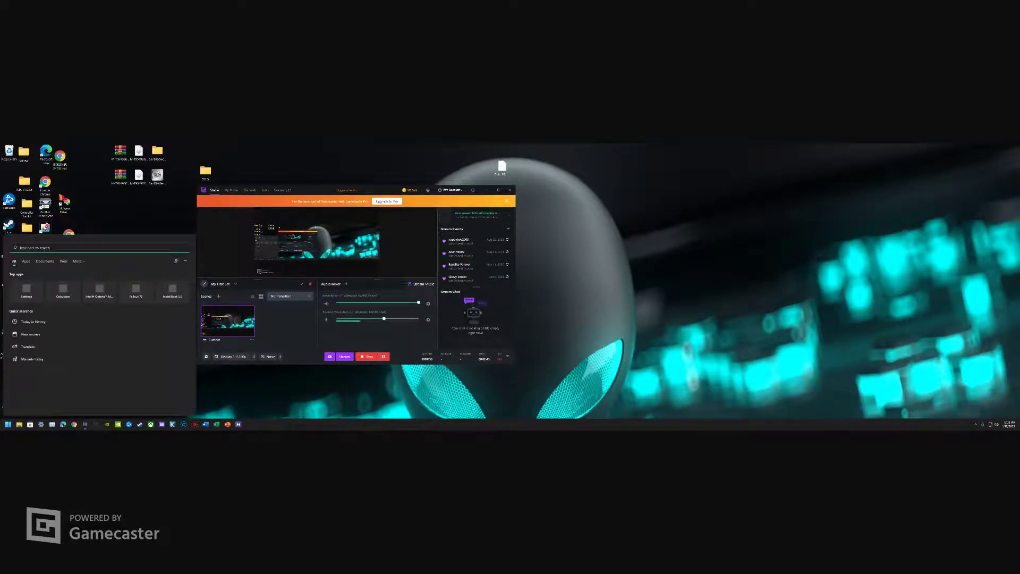
pyautogui.write('hkey')
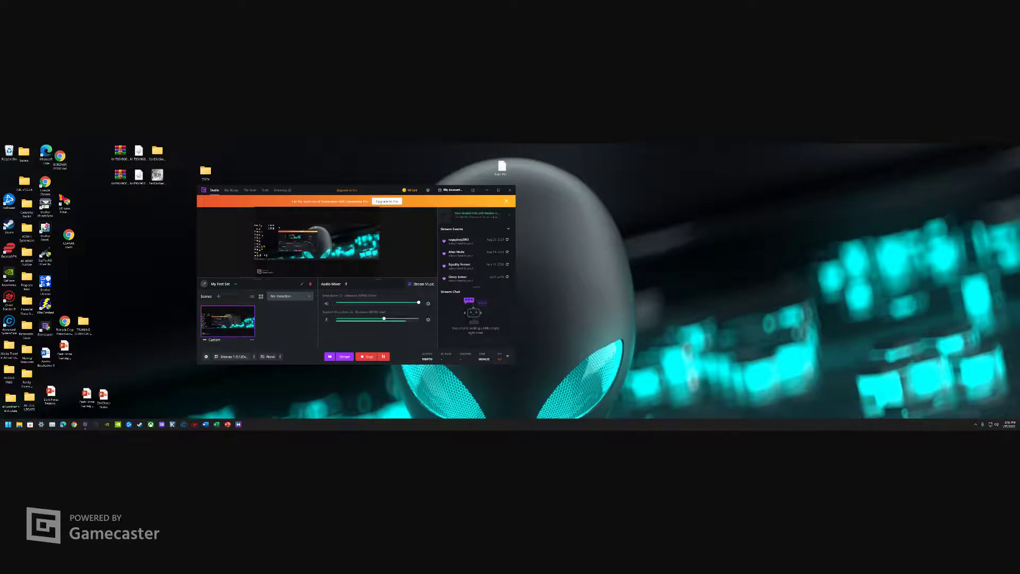
# Open File Explorer to the OS (C:) drive.
pyautogui.click(19, 424)
pyautogui.click(16, 227)
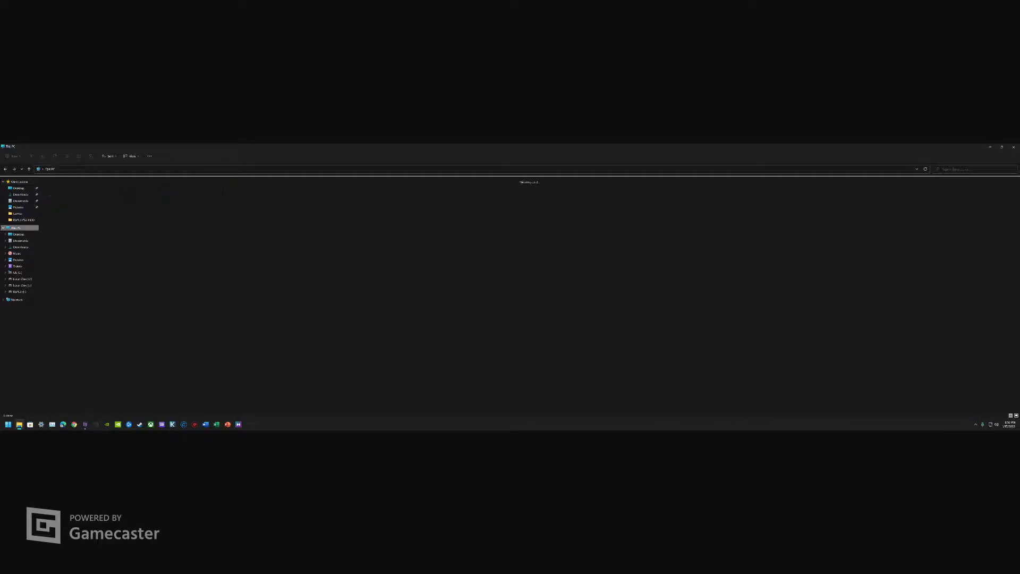
pyautogui.doubleClick(75, 211)
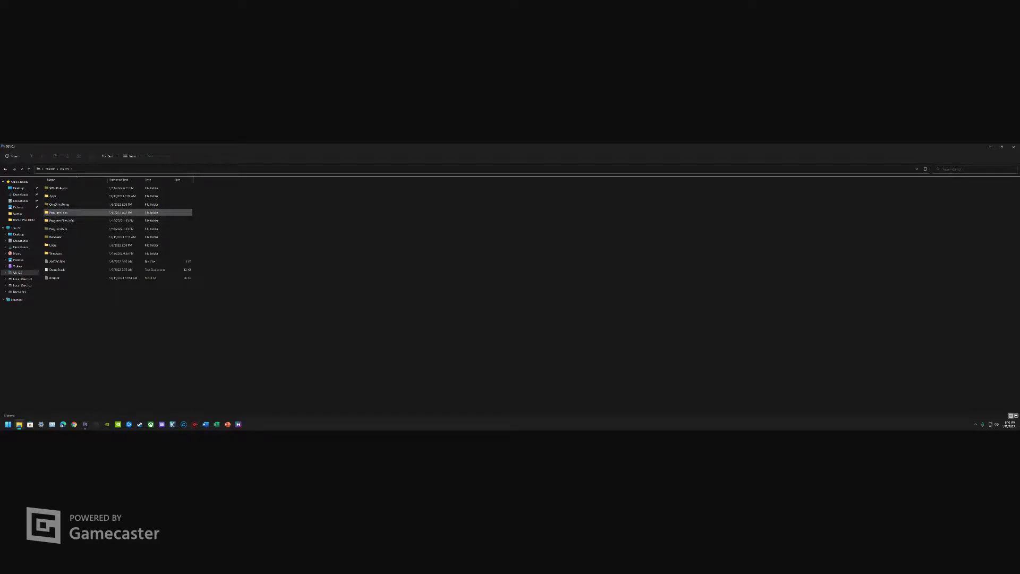
# Close that window and open the ALL DELL UPDATE desktop folder's Nov 21 updates subfolder.
pyautogui.click(1013, 147)
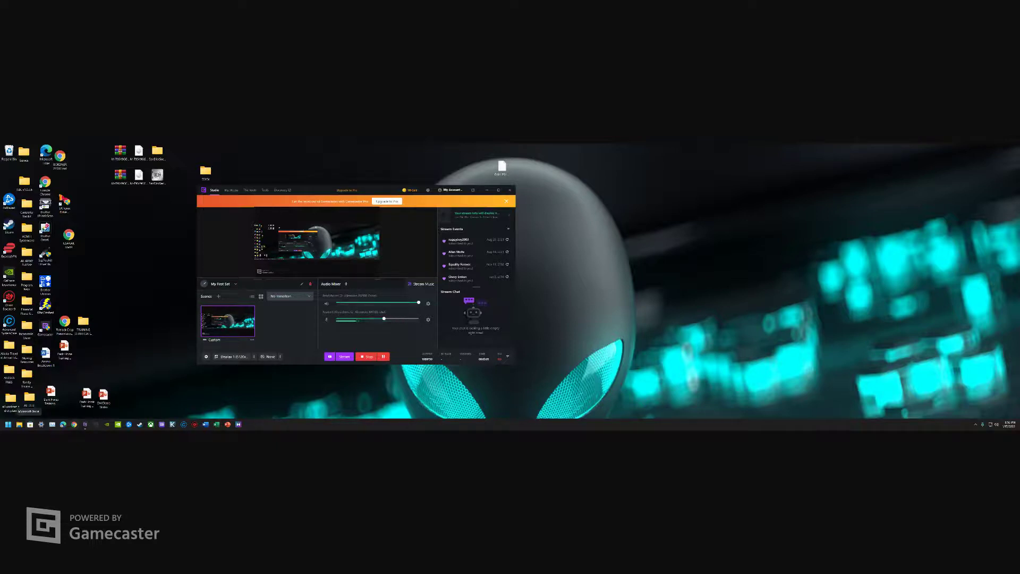
pyautogui.doubleClick(29, 399)
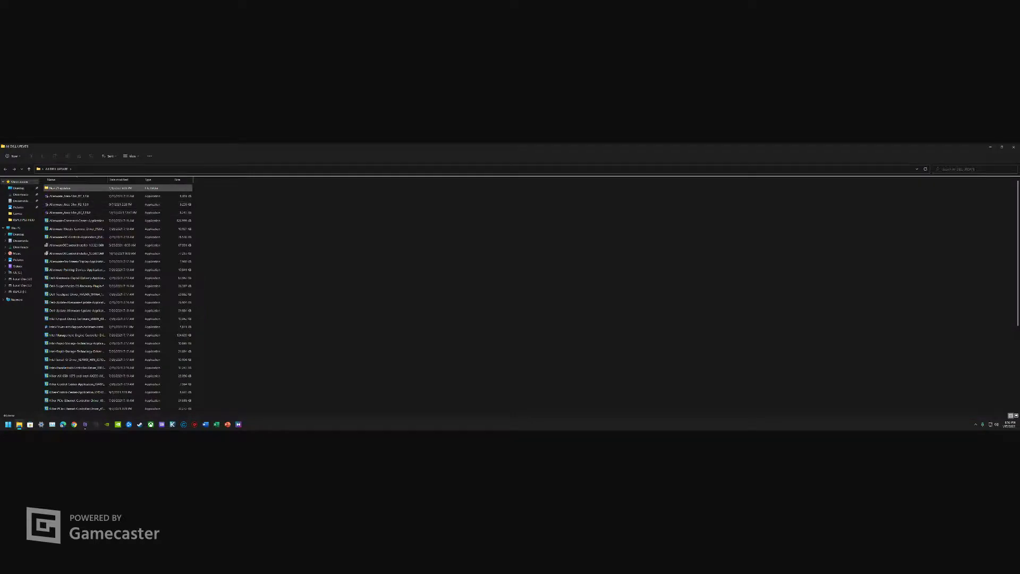
pyautogui.doubleClick(60, 187)
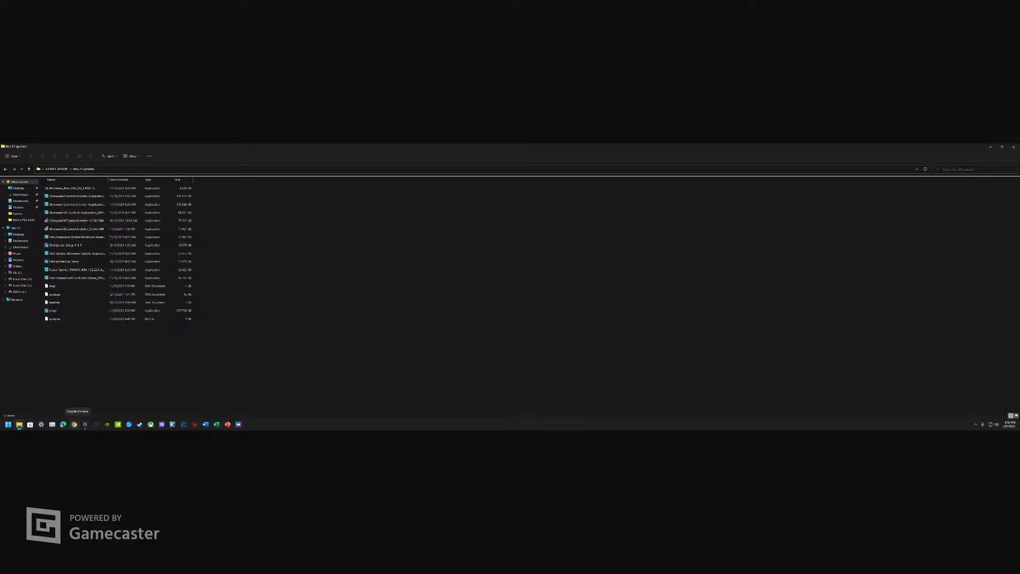
# Google 'dell support' in Edge and open the Support | Dell US result.
pyautogui.click(62, 424)
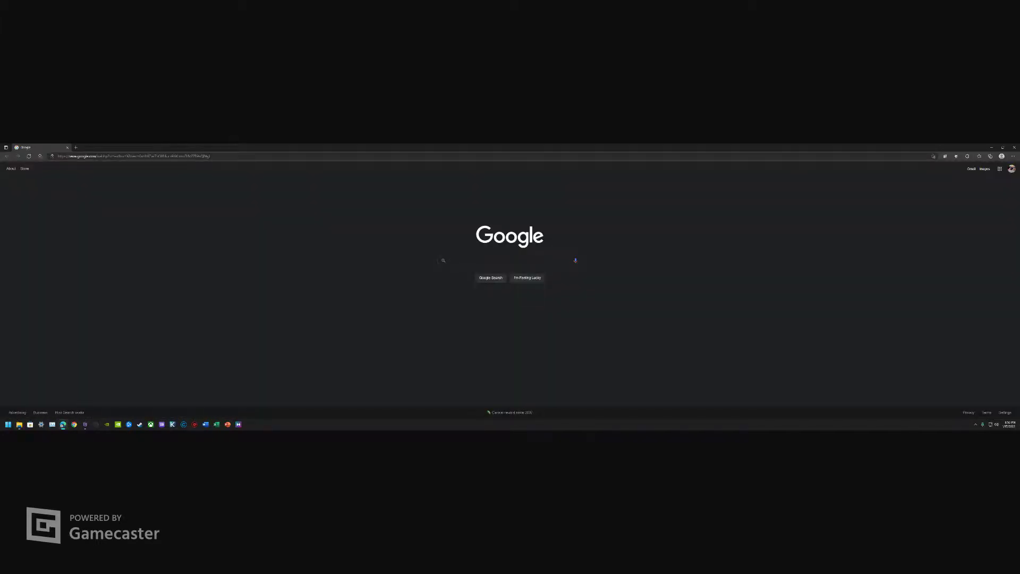
pyautogui.write('dell support')
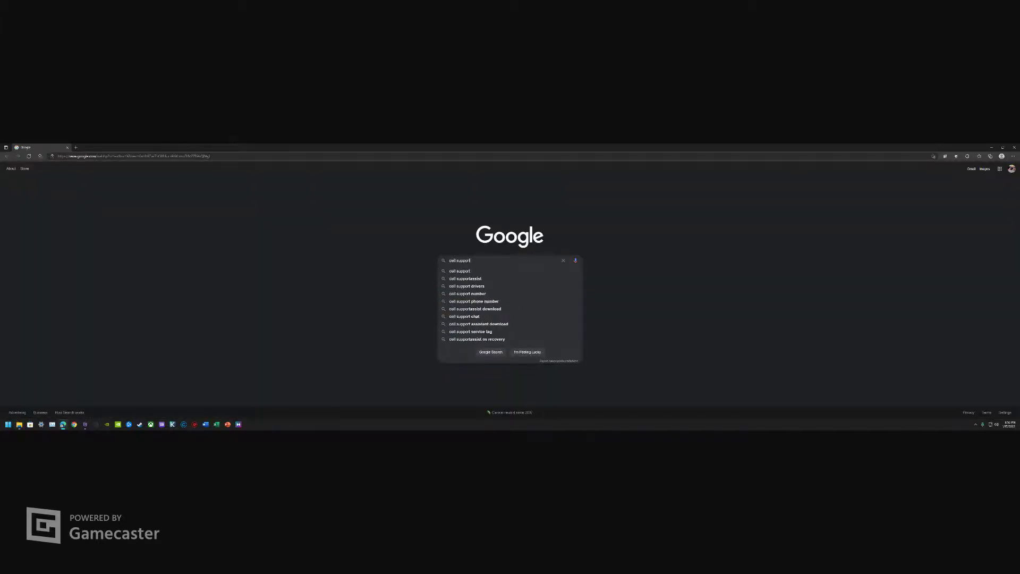
pyautogui.press('Return')
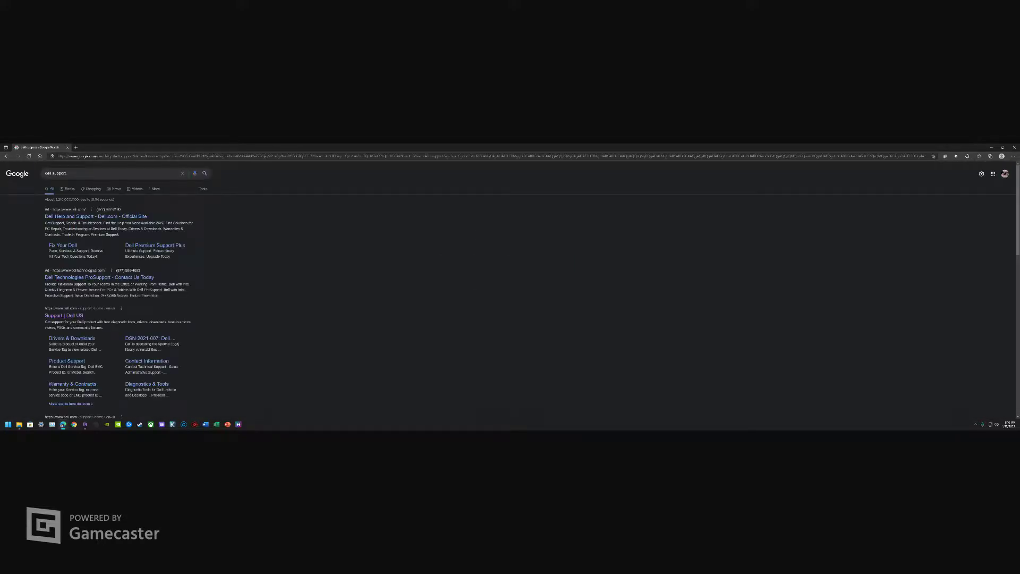
pyautogui.click(63, 315)
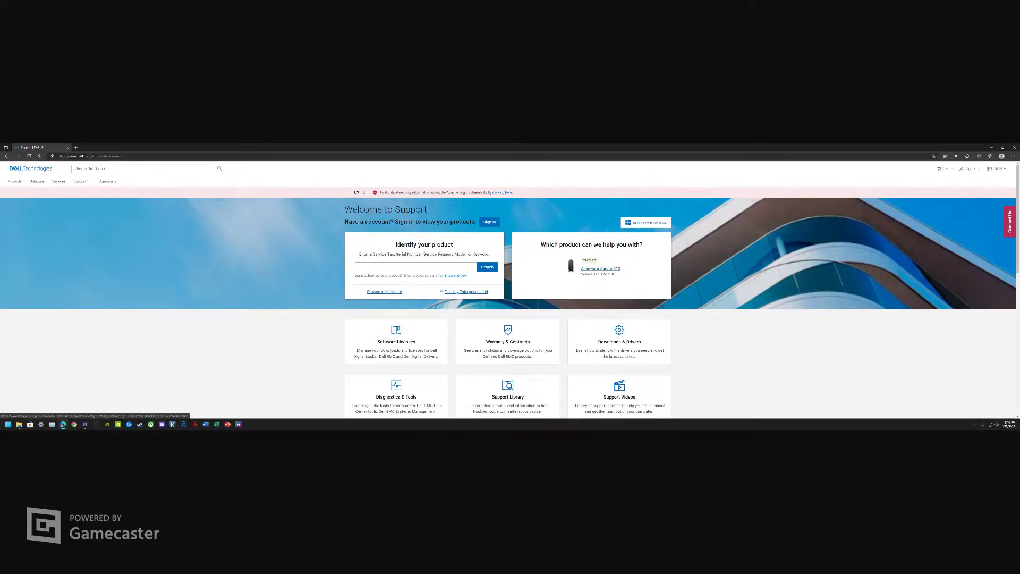
# Open the Alienware Aurora R13 drivers & downloads page and expand the manual driver list.
pyautogui.click(600, 269)
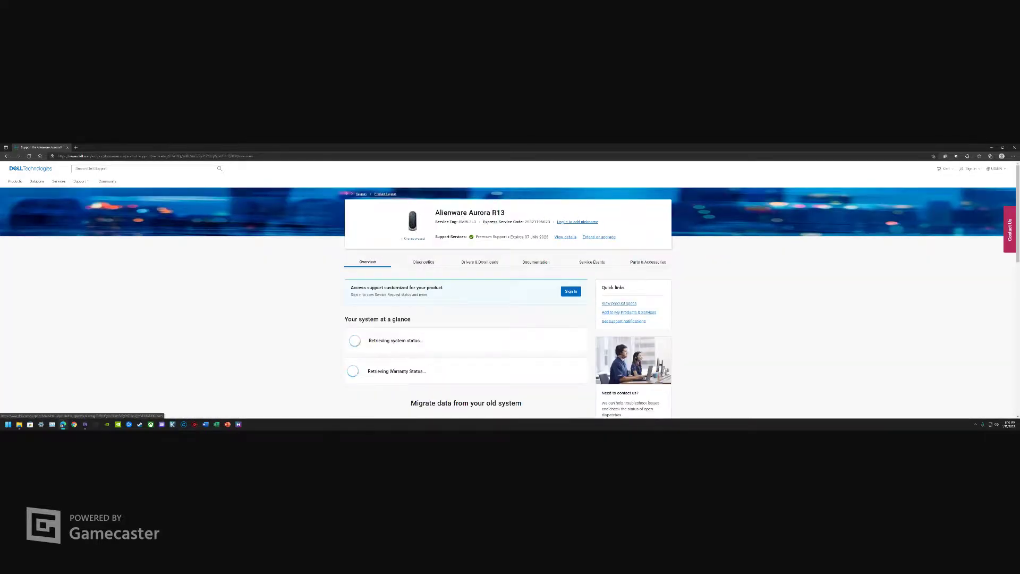
pyautogui.click(480, 262)
pyautogui.scroll(-1, 508, 289)
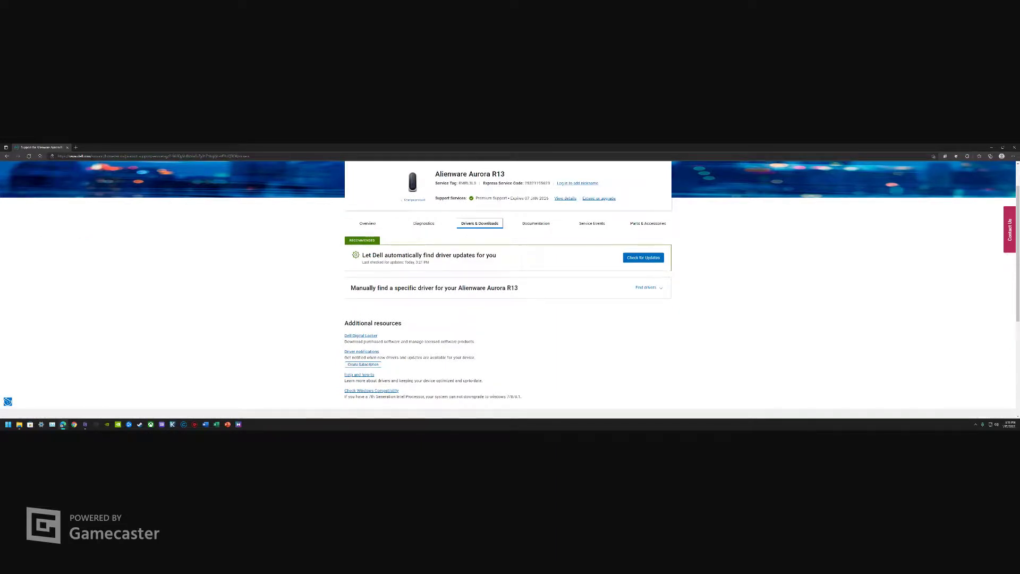
pyautogui.click(647, 288)
pyautogui.scroll(-3, 626, 289)
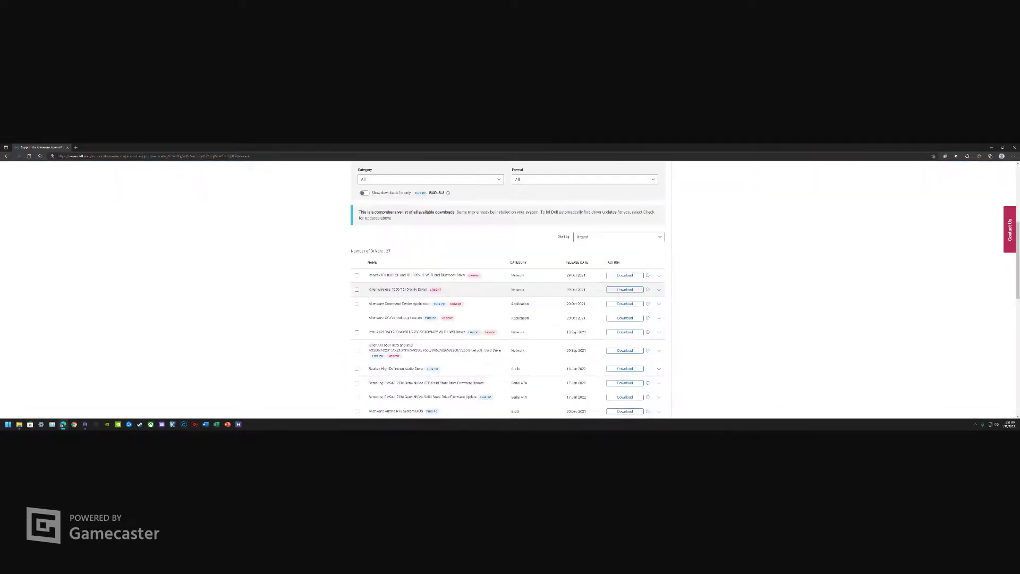
# Sort the drivers by 'Released: Newest' and scroll through the full list.
pyautogui.click(618, 236)
pyautogui.click(611, 251)
pyautogui.scroll(-3, 510, 289)
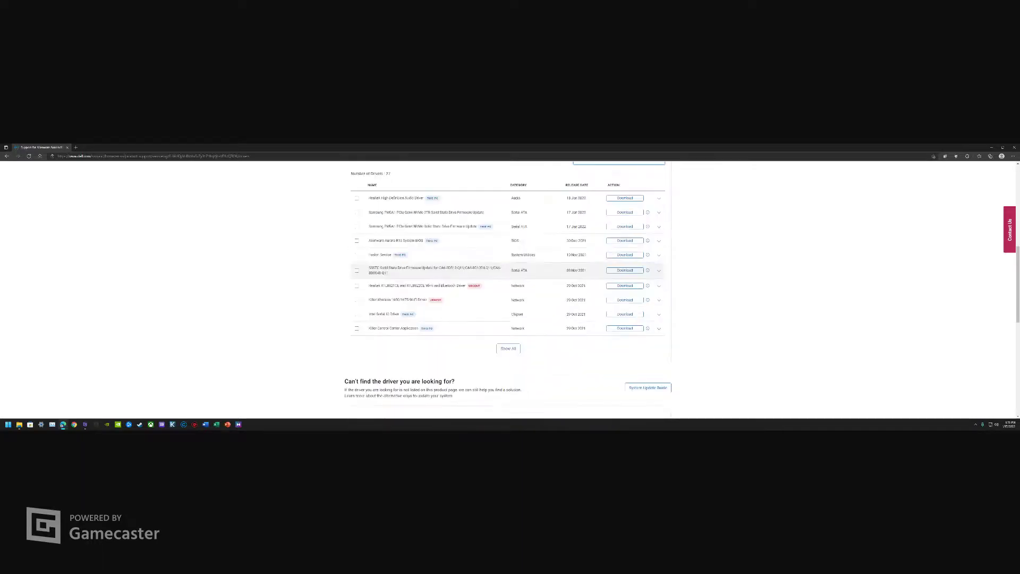
pyautogui.scroll(3, 510, 290)
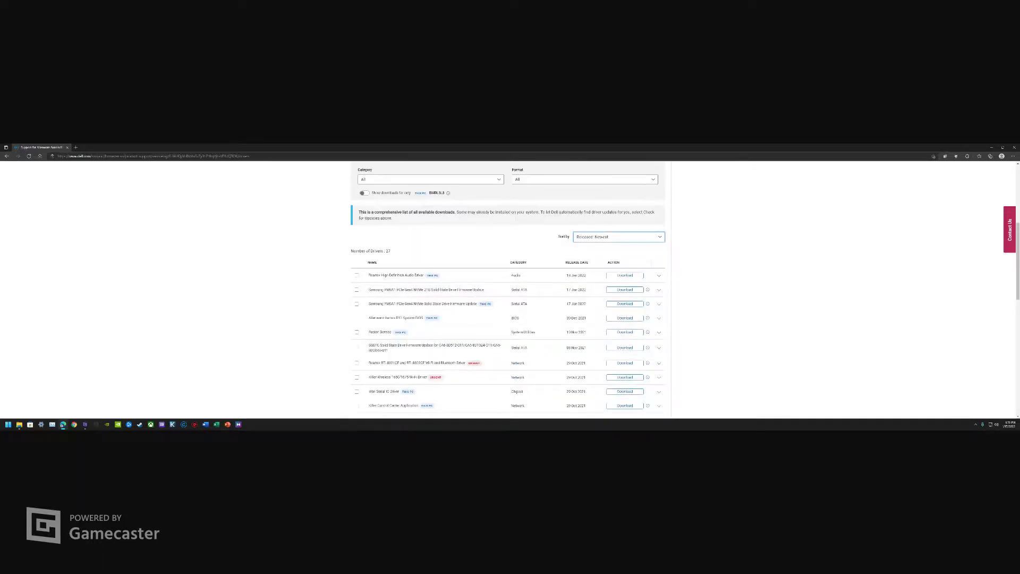
pyautogui.scroll(-1, 510, 319)
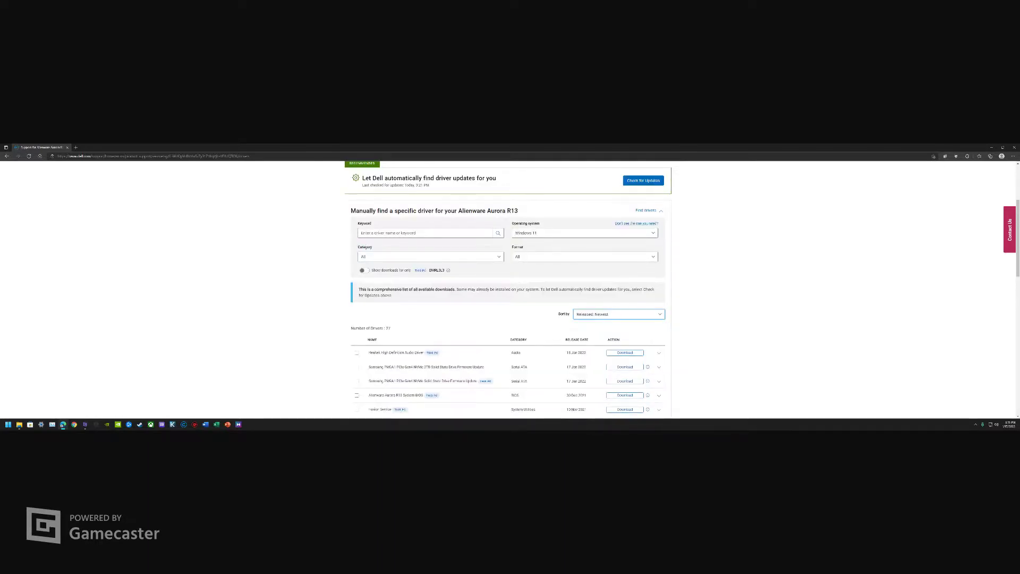
pyautogui.scroll(-2, 510, 287)
pyautogui.scroll(-1, 511, 287)
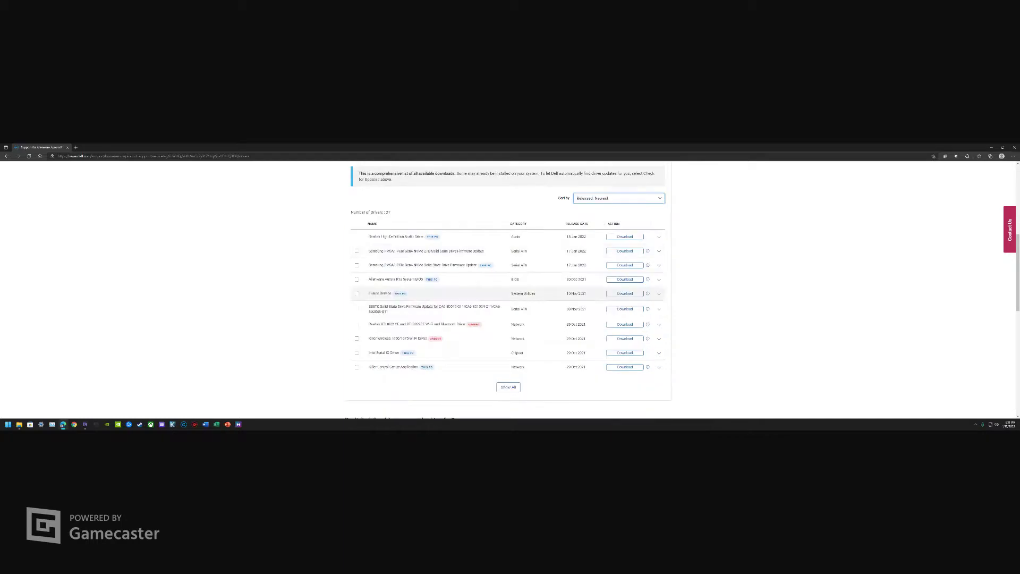
# Expand the full driver list, scroll through it, then close the drivers page browser.
pyautogui.click(508, 387)
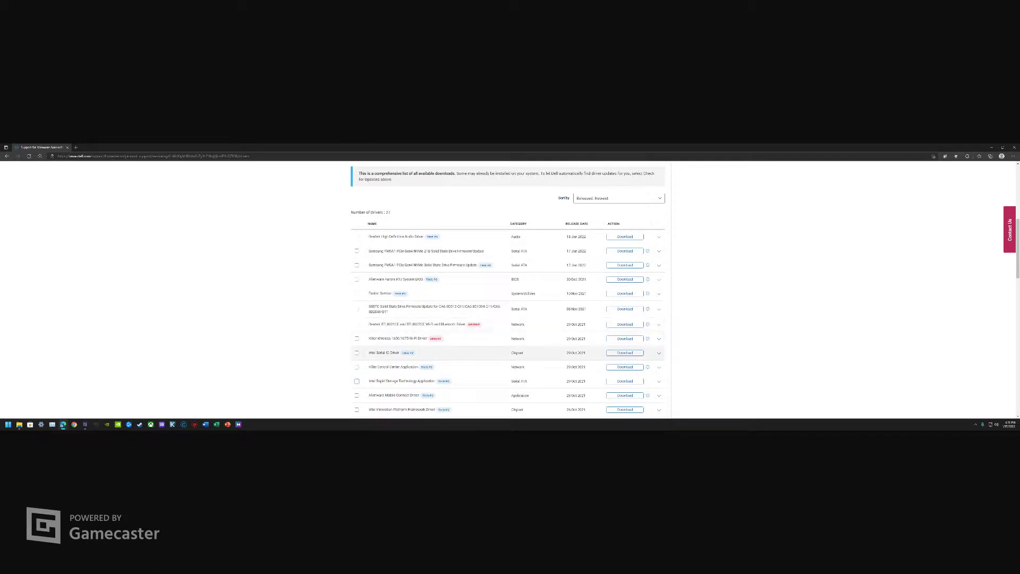
pyautogui.scroll(-2, 507, 353)
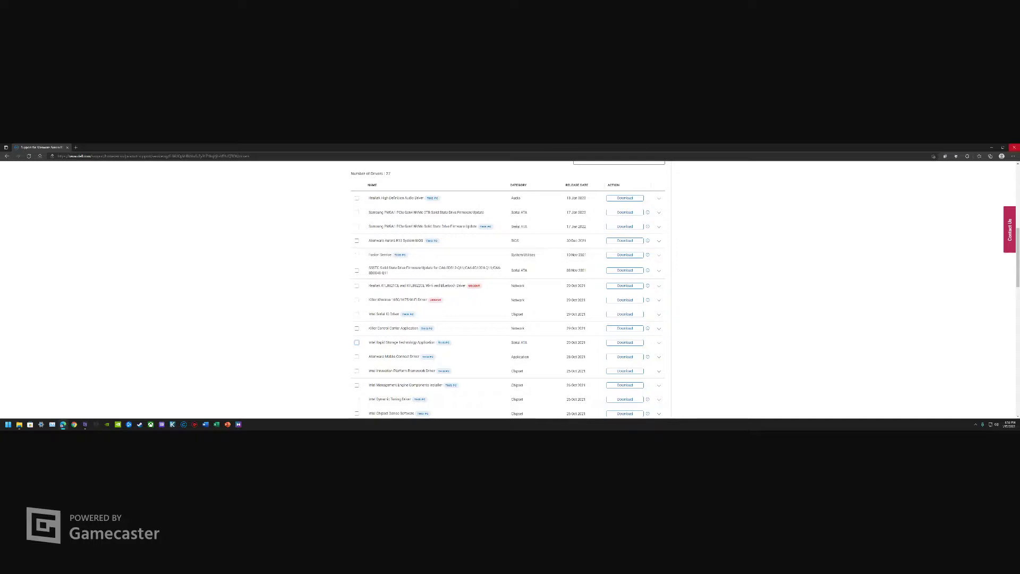
pyautogui.click(1014, 147)
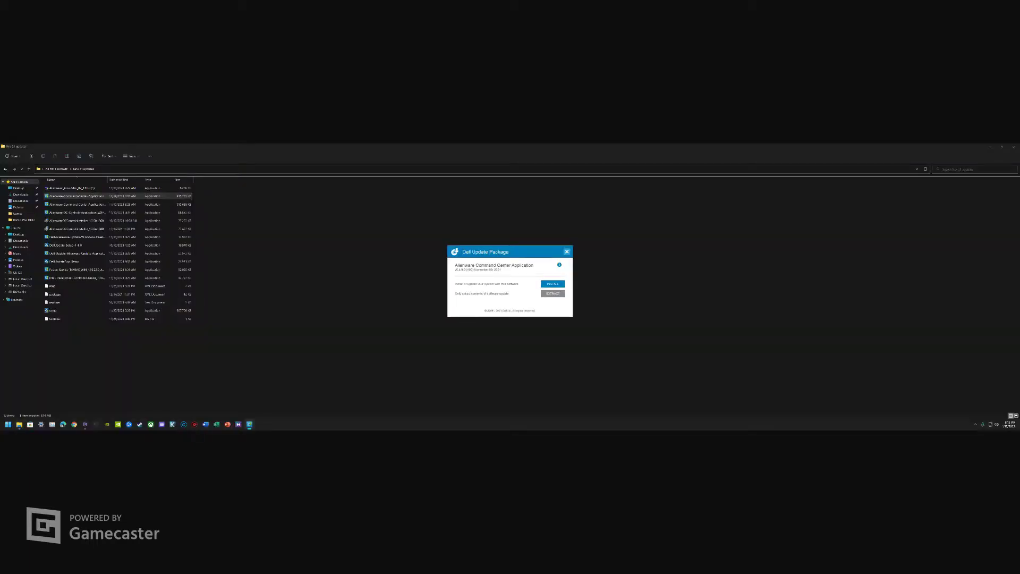
# Dismiss the Alienware Command Center and OC Controls update packages, then close the downloads folder.
pyautogui.click(567, 251)
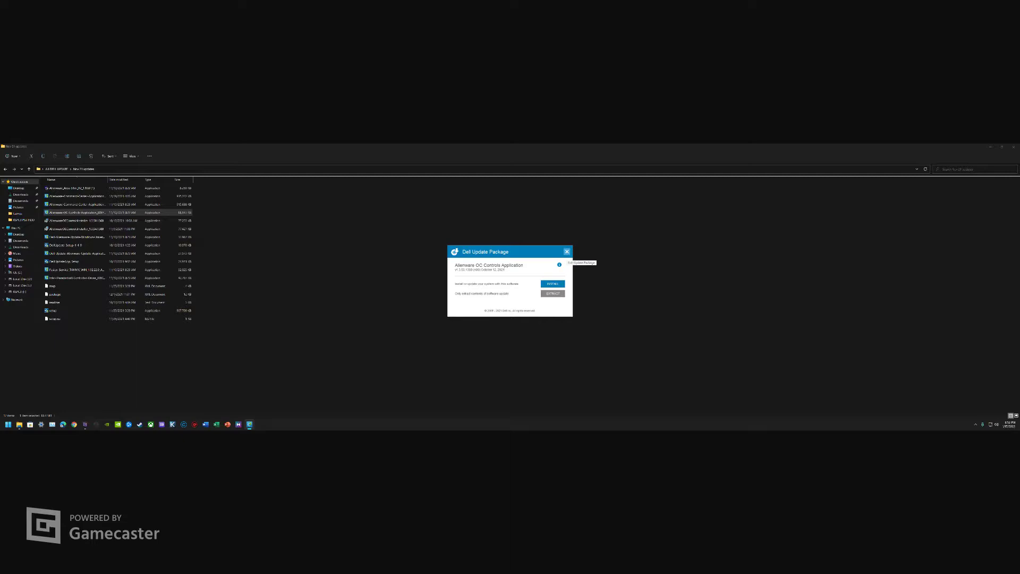
pyautogui.click(567, 251)
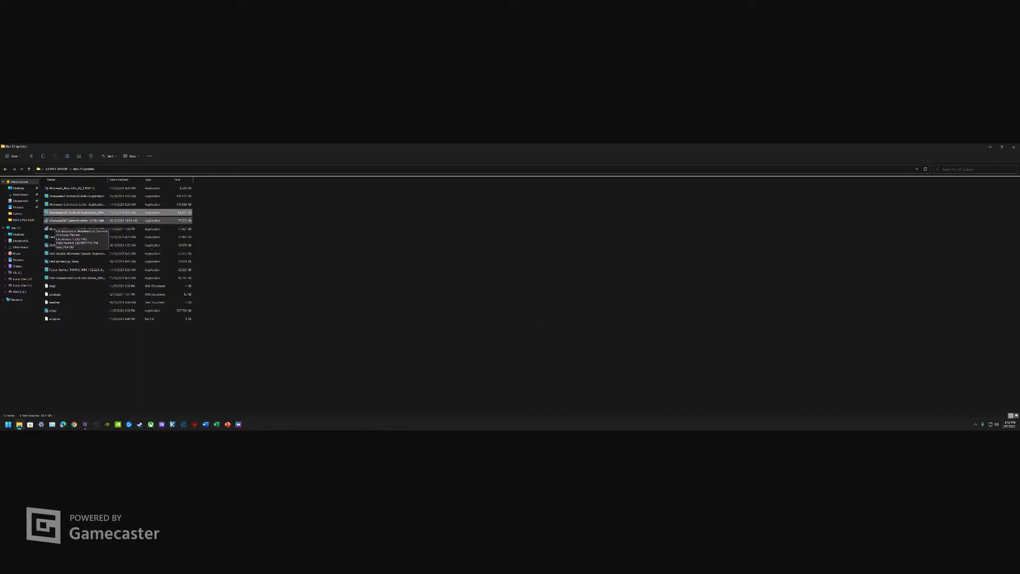
pyautogui.click(255, 250)
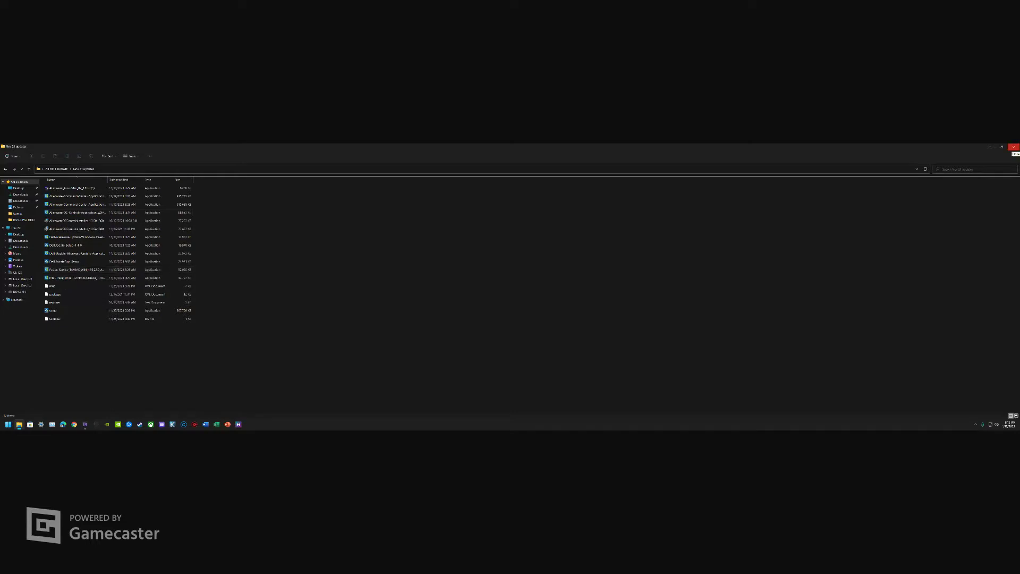
pyautogui.click(1013, 148)
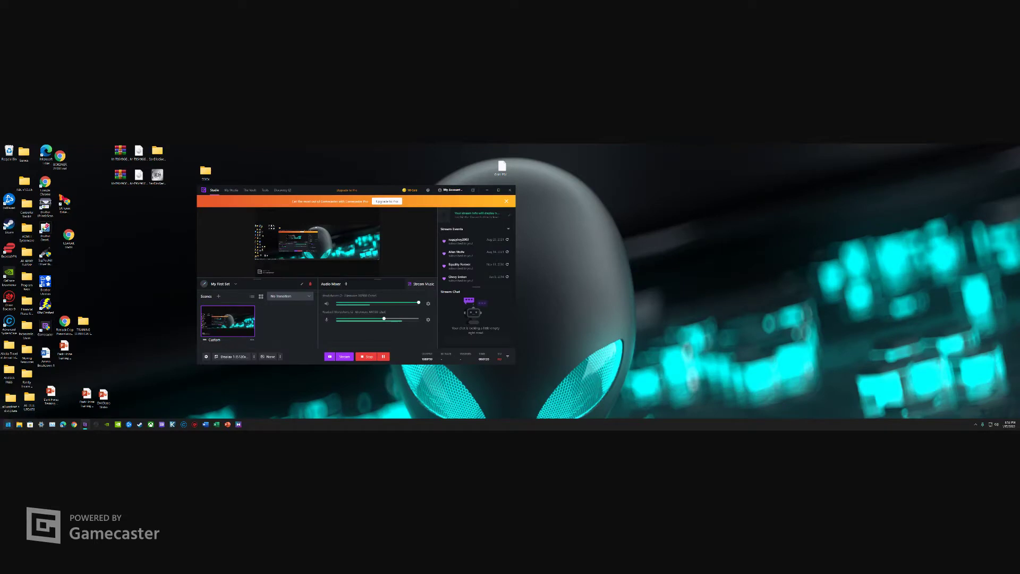
# Launch Microsoft Store from Start, review the Library's pending app updates, then close it.
pyautogui.press('super')
pyautogui.click(145, 407)
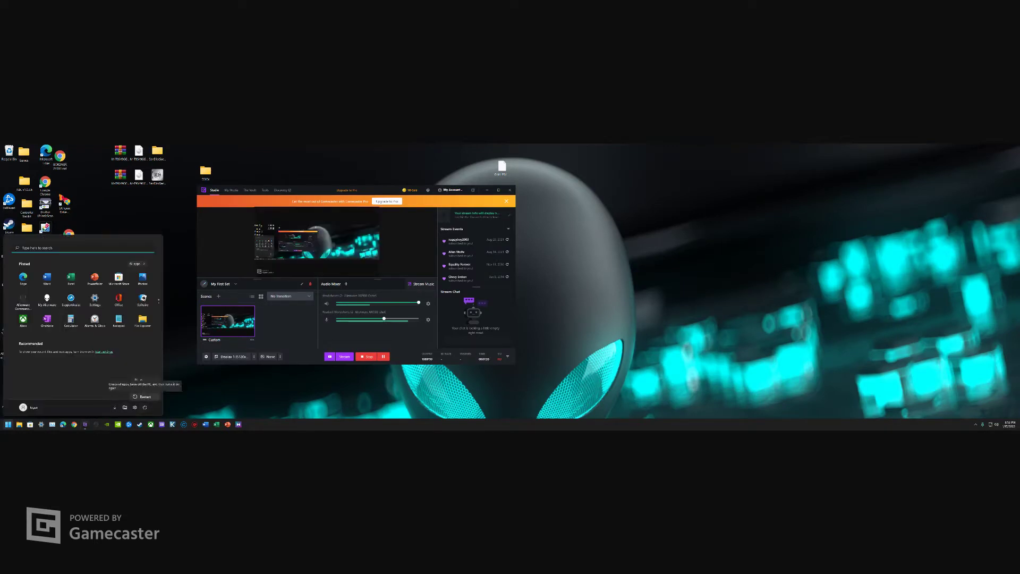
pyautogui.click(142, 397)
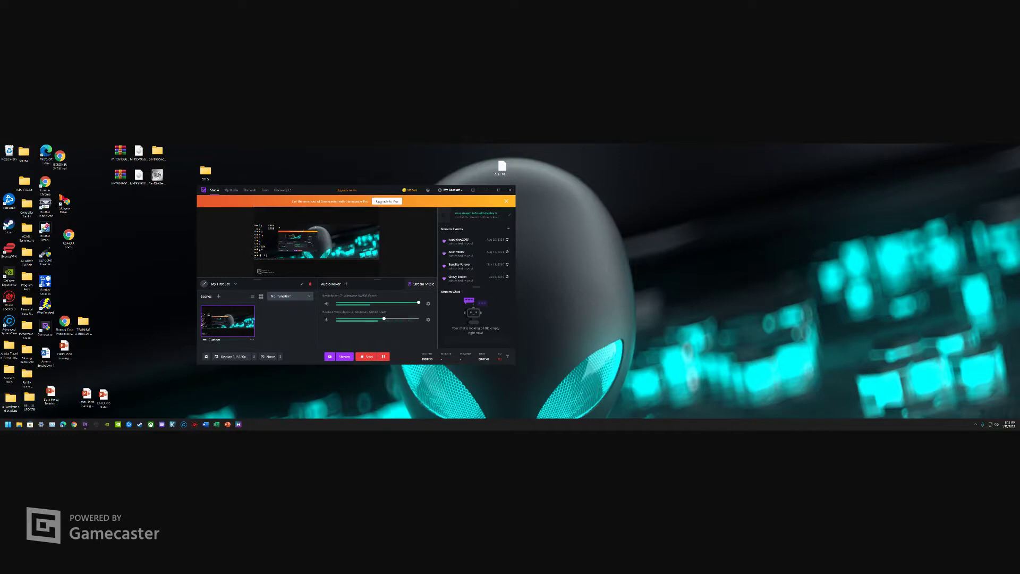
pyautogui.click(30, 425)
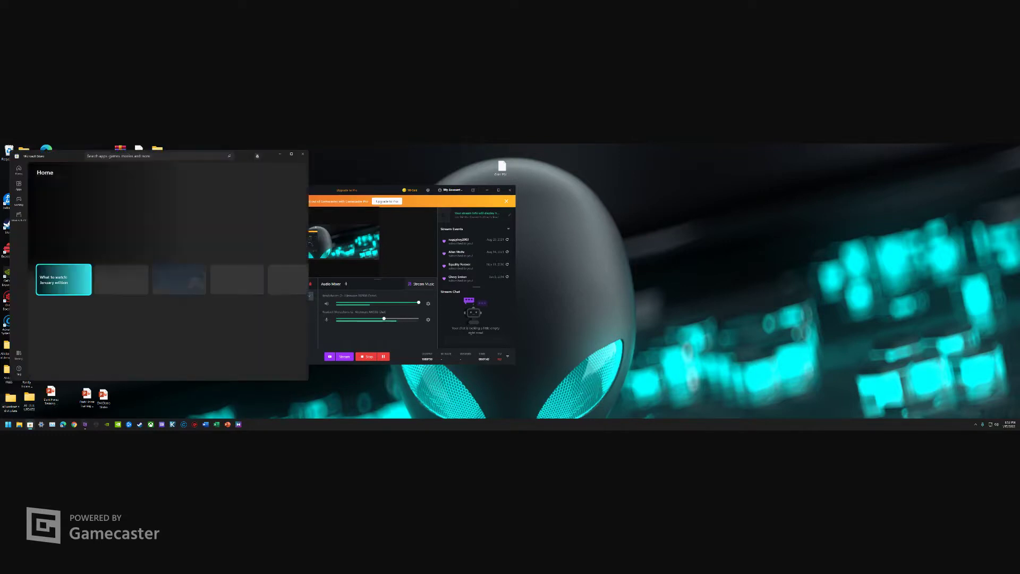
pyautogui.click(19, 354)
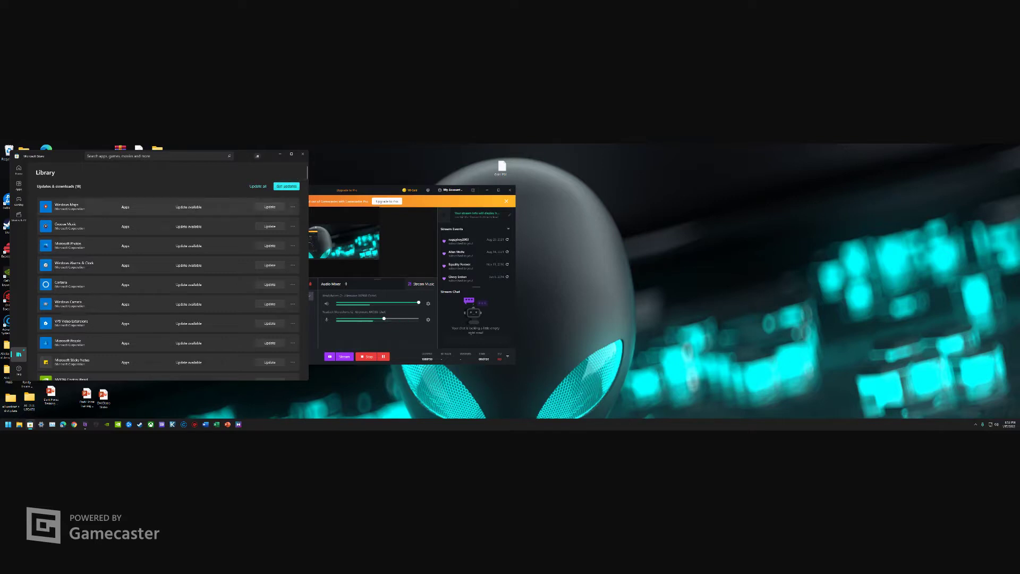
pyautogui.scroll(-5, 167, 266)
pyautogui.scroll(5, 167, 266)
pyautogui.click(303, 154)
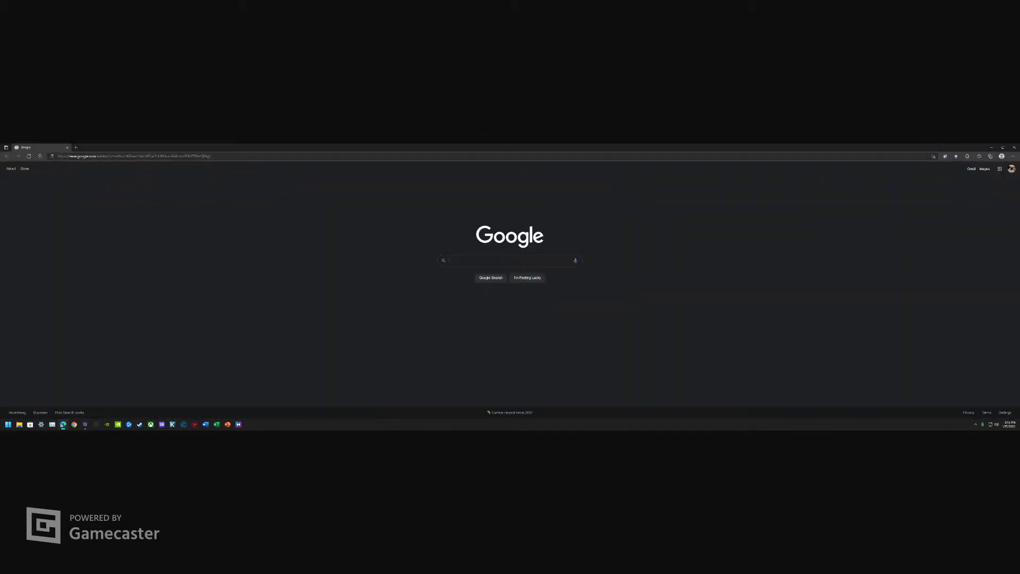
# Search Google for 'dell support' and open the Alienware Aurora R13 product support page.
pyautogui.write('dell supp')
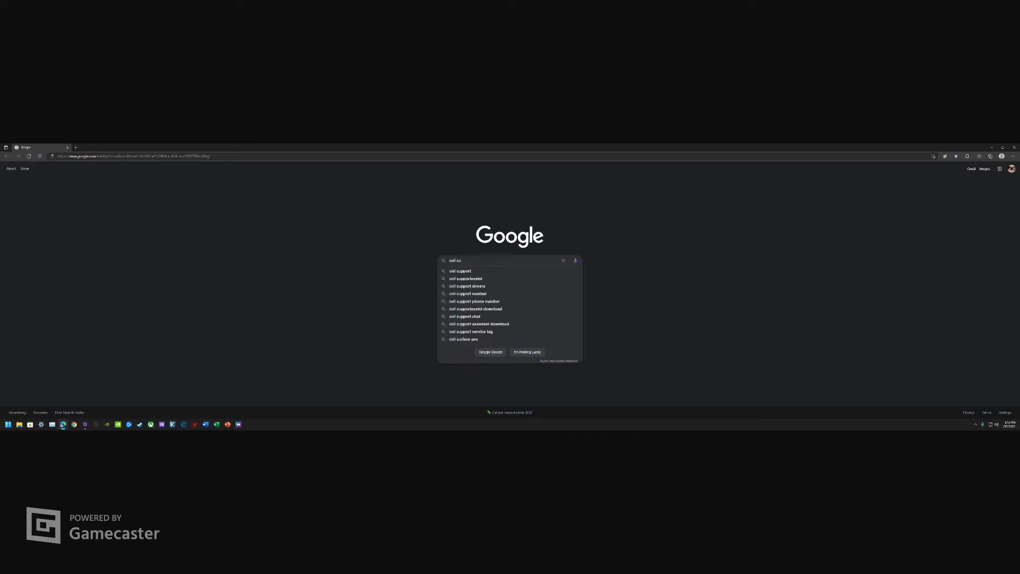
pyautogui.write('ort')
pyautogui.press('Return')
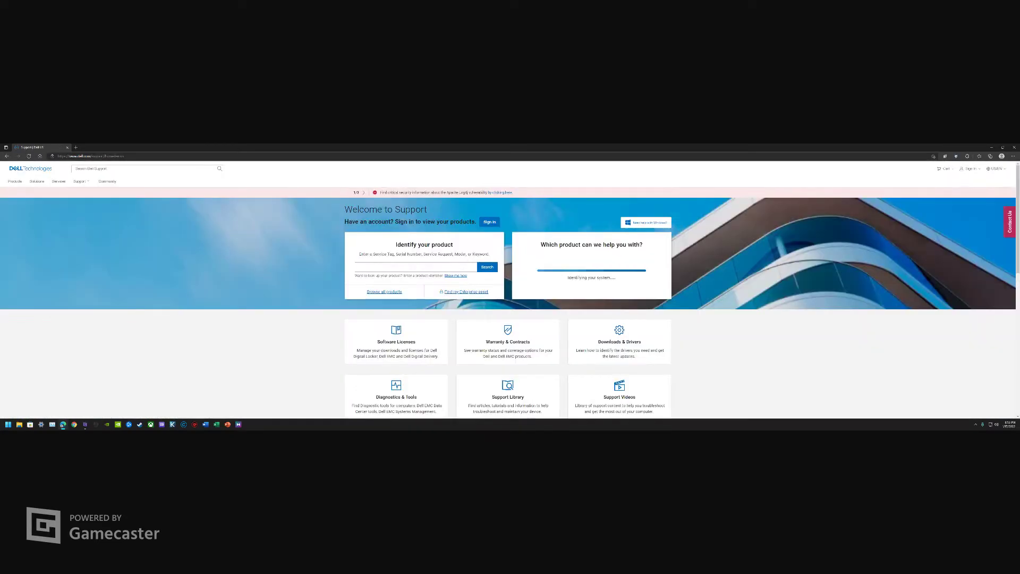
pyautogui.click(600, 269)
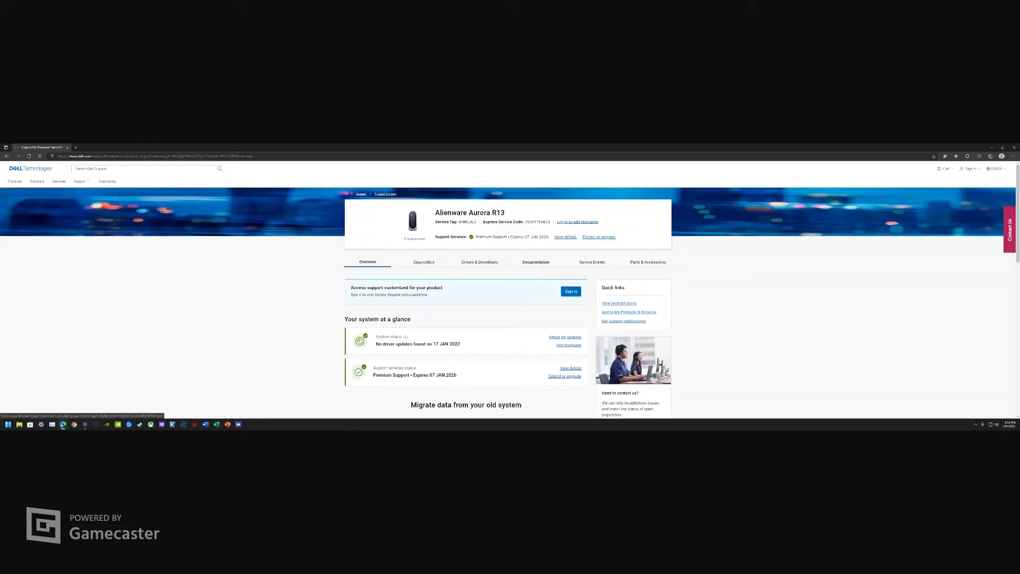
pyautogui.scroll(-4, 510, 289)
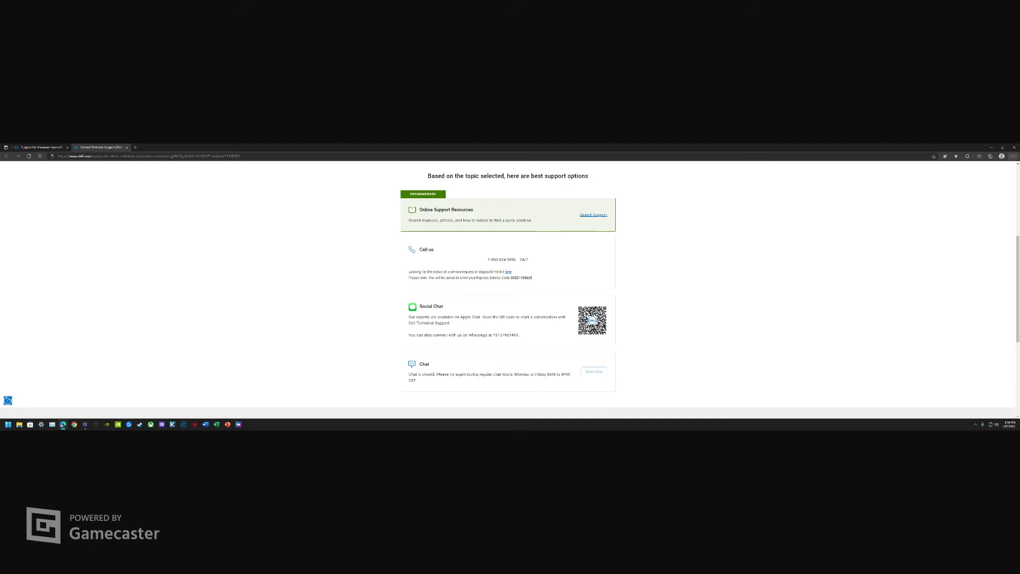
pyautogui.click(1014, 148)
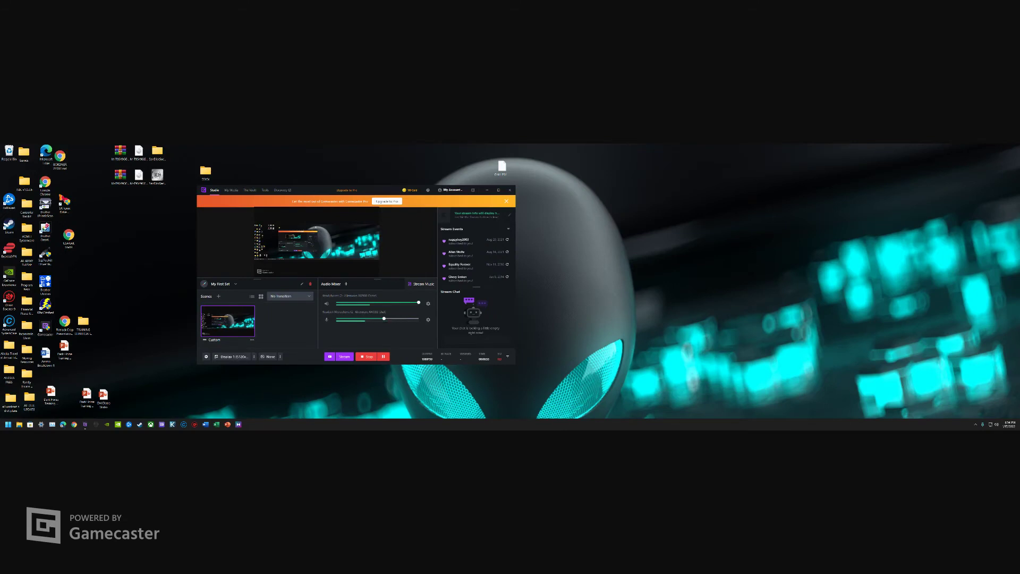